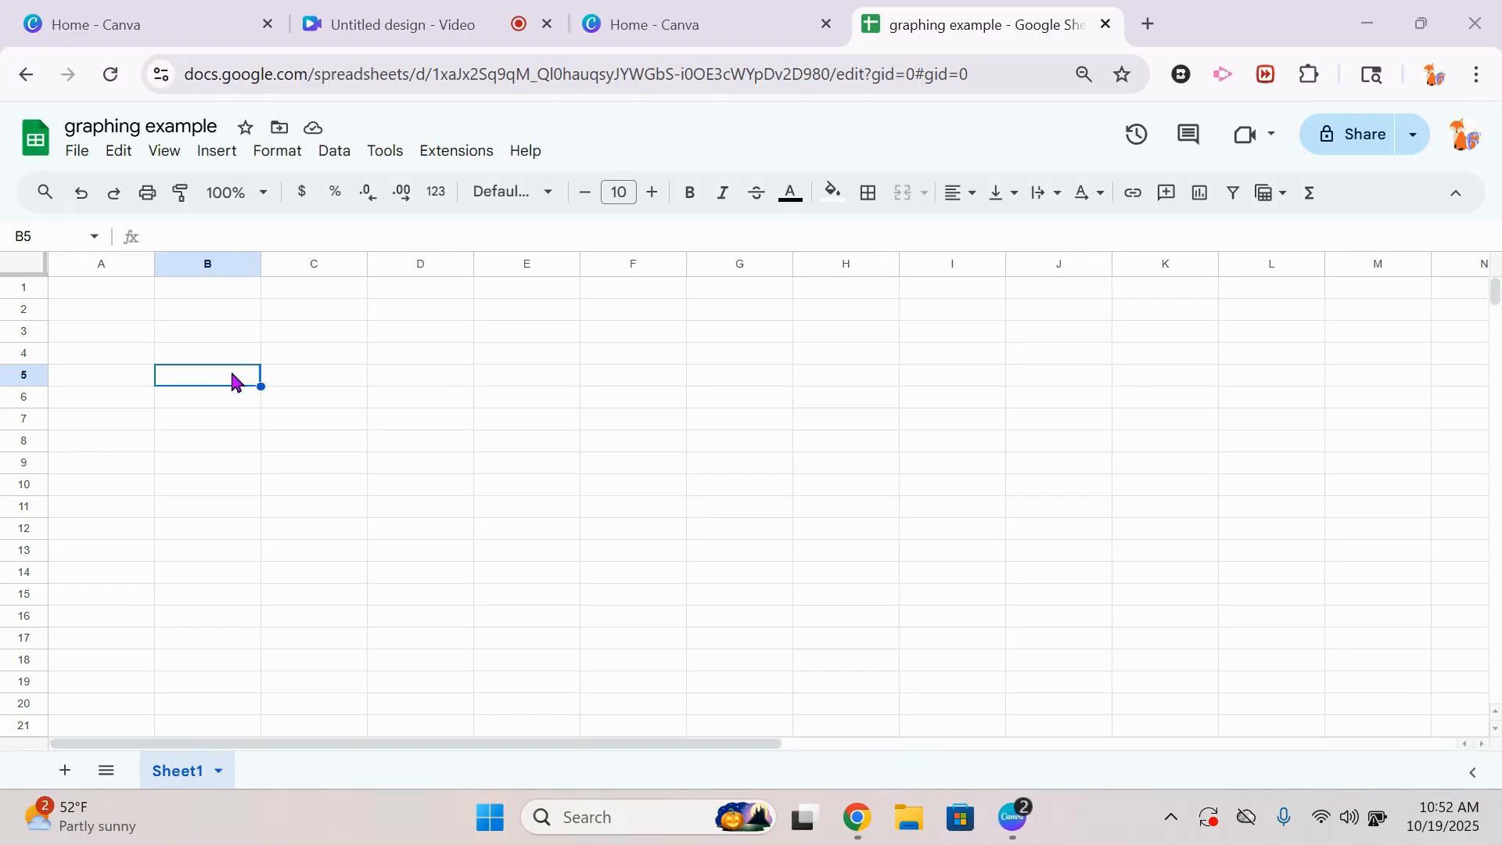
- Enter the column headers "Time (minutes)" in B5 and "Temperature (C)" in C5
left_click(233, 374)
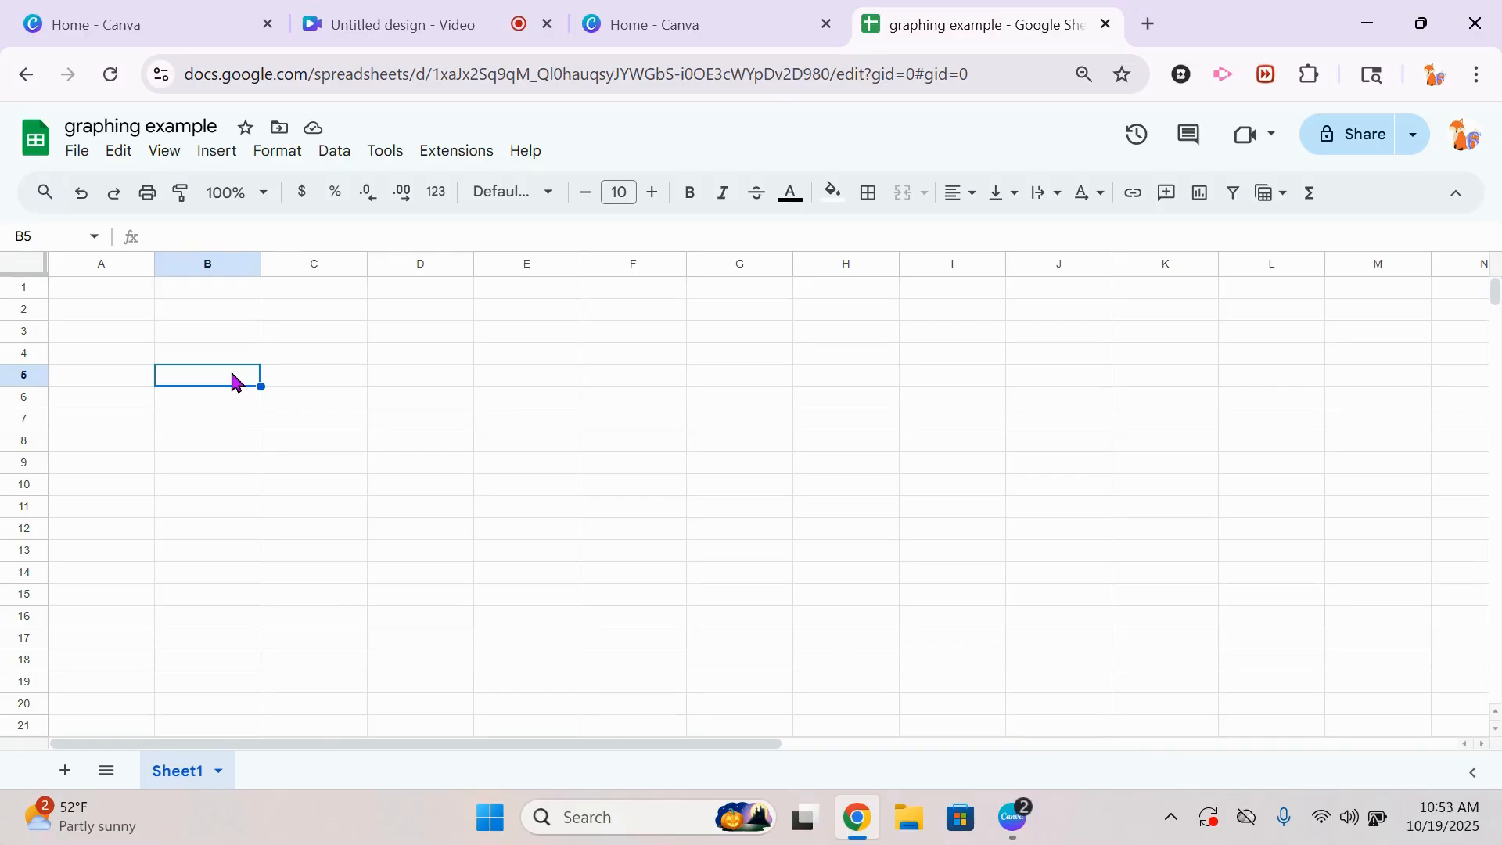
type("Time (")
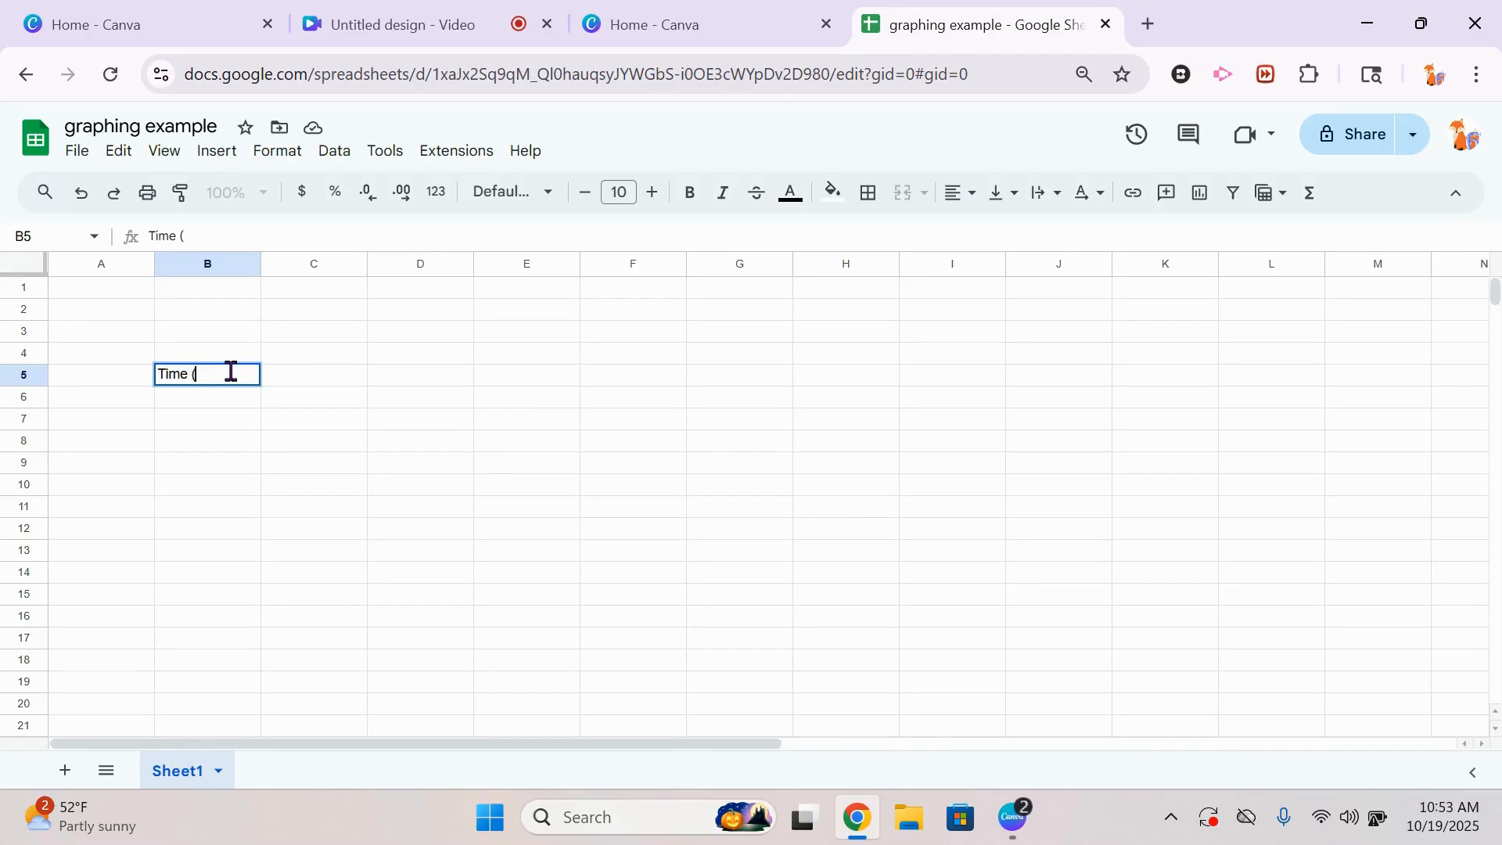
type("minutes)")
left_click(323, 381)
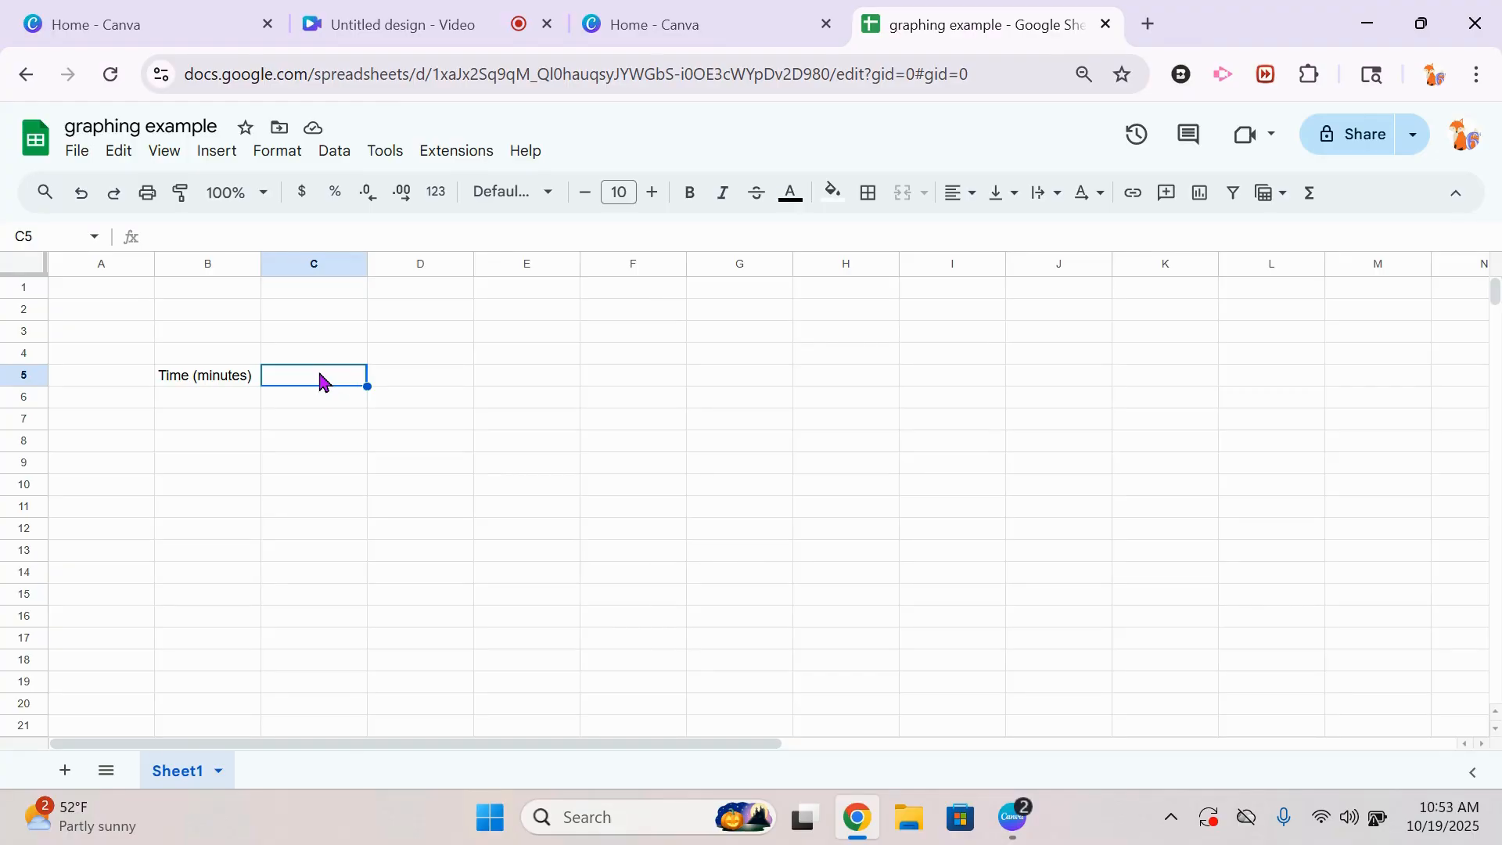
type("Tes")
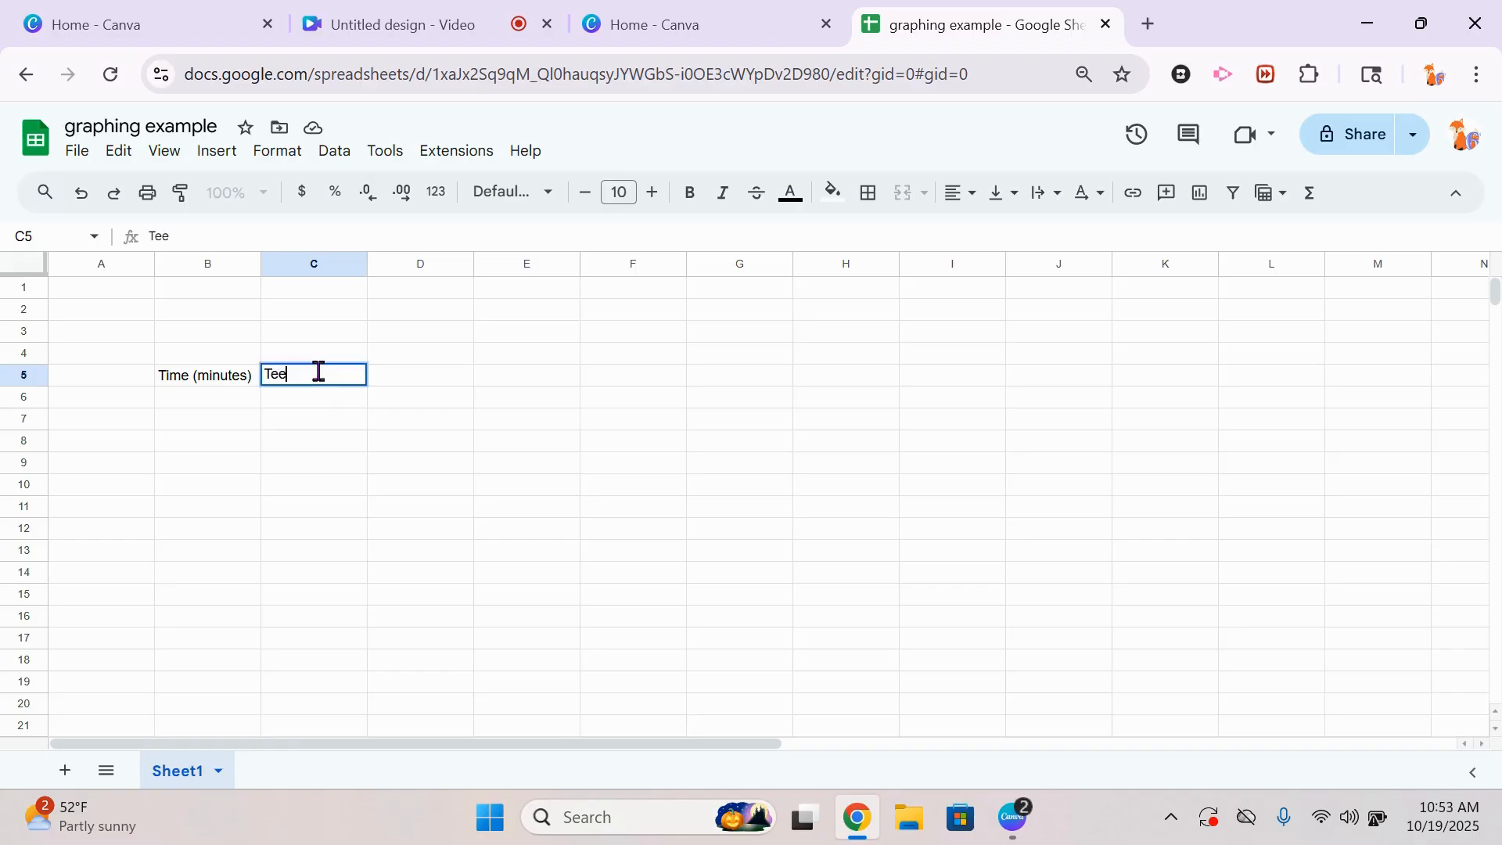
key("BackSpace")
type("mperature (C")
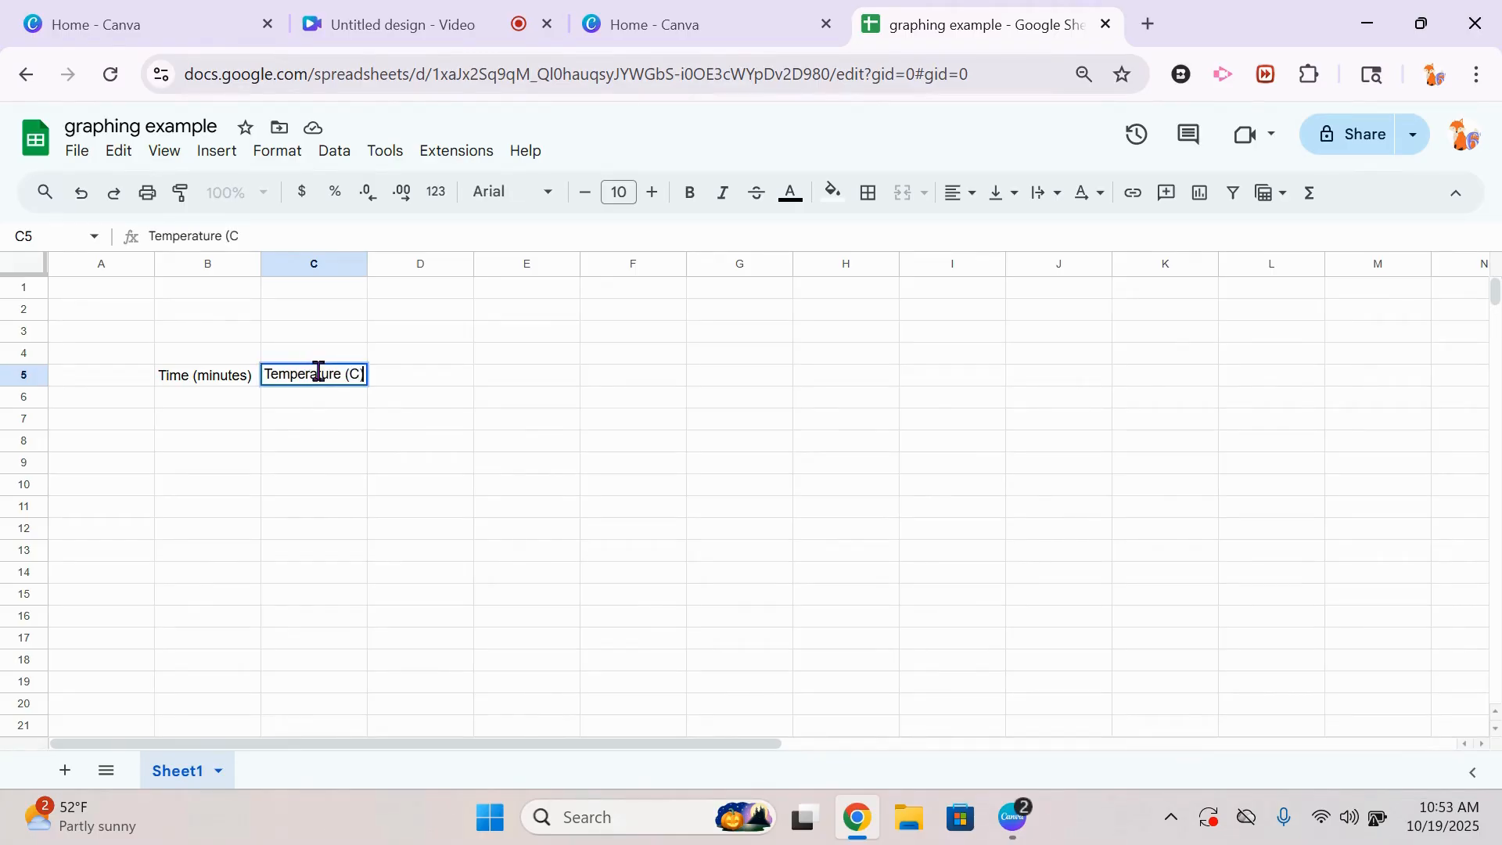
left_click(319, 420)
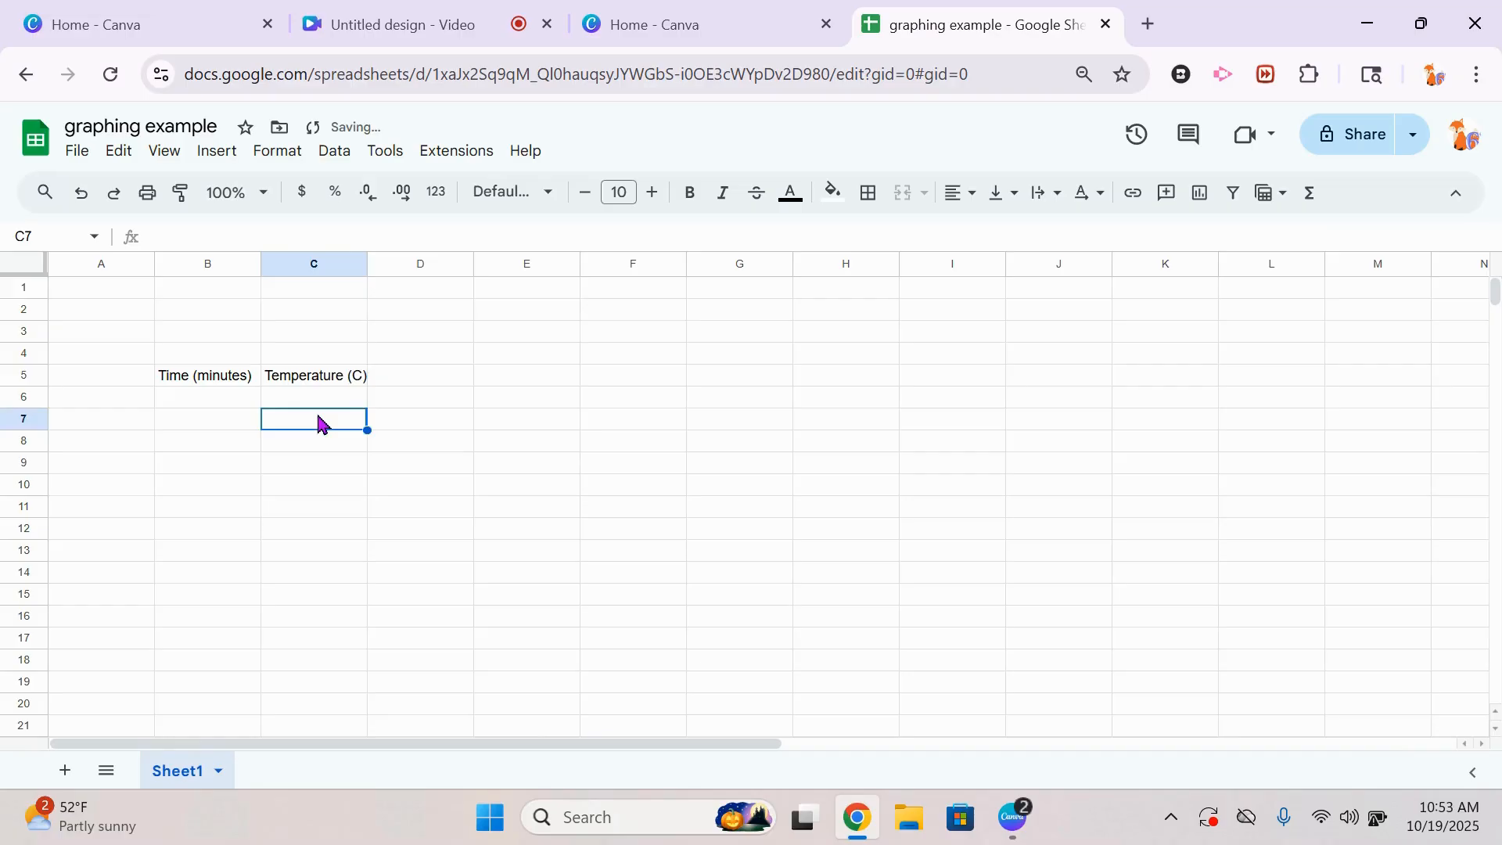
- Fill the Time (minutes) column with 2, 4, 5 and 10 in cells B6 to B9
left_click(222, 398)
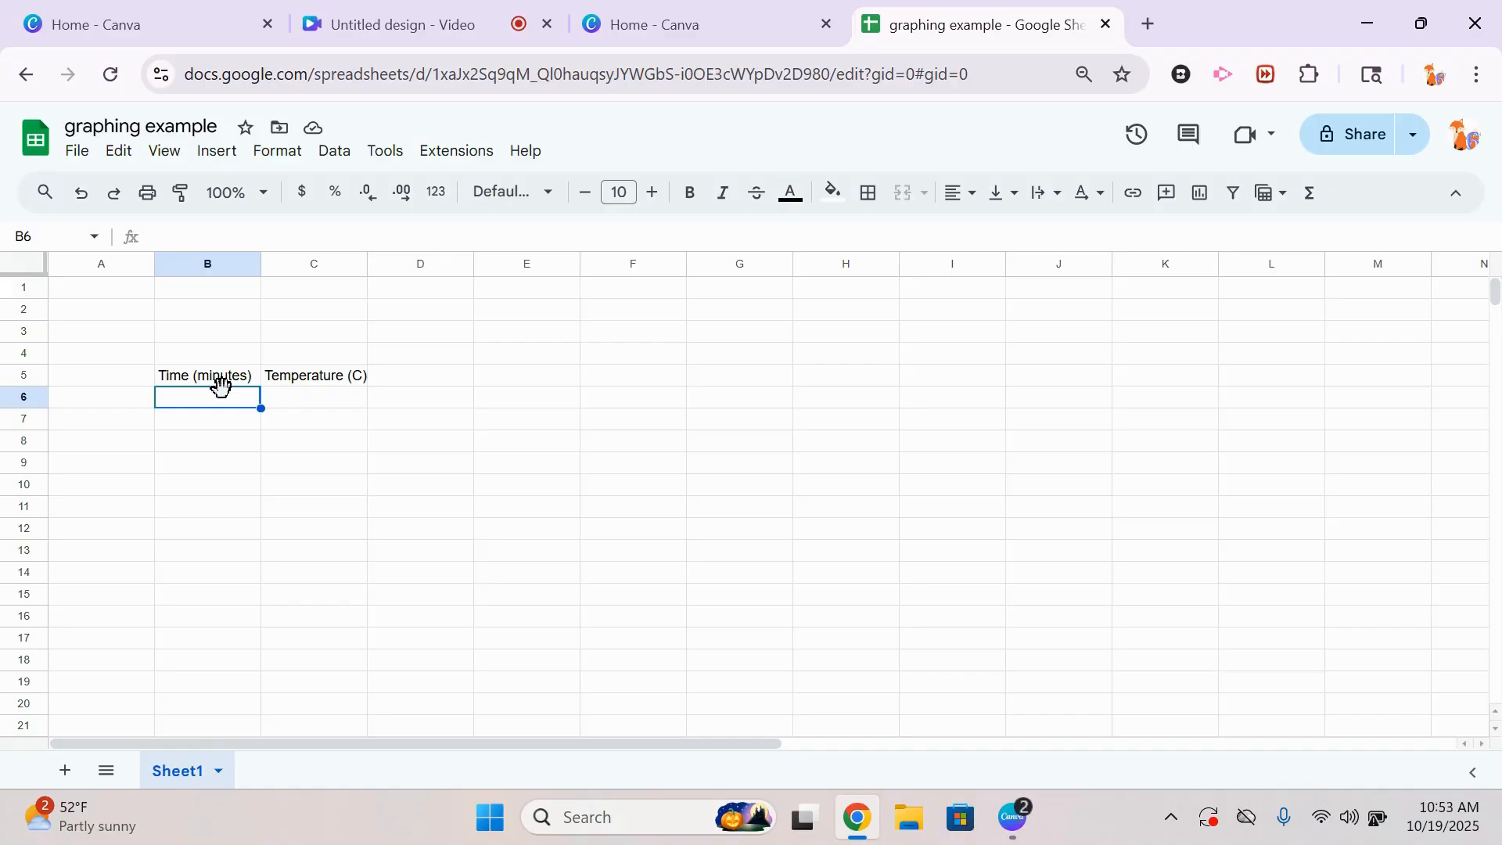
type("2")
key("Return")
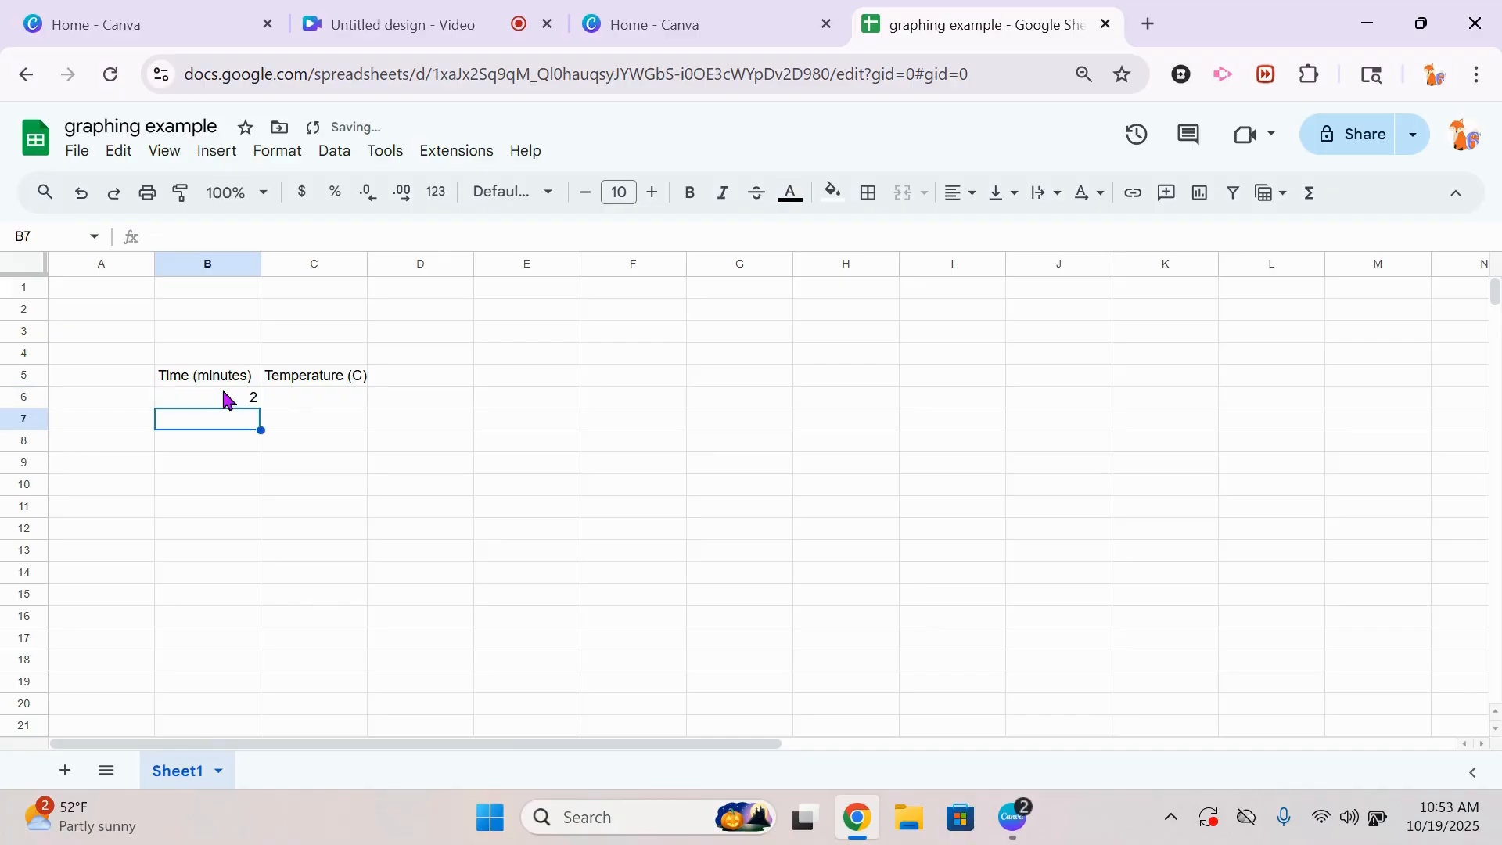
type("4")
key("Return")
type("5")
key("Return")
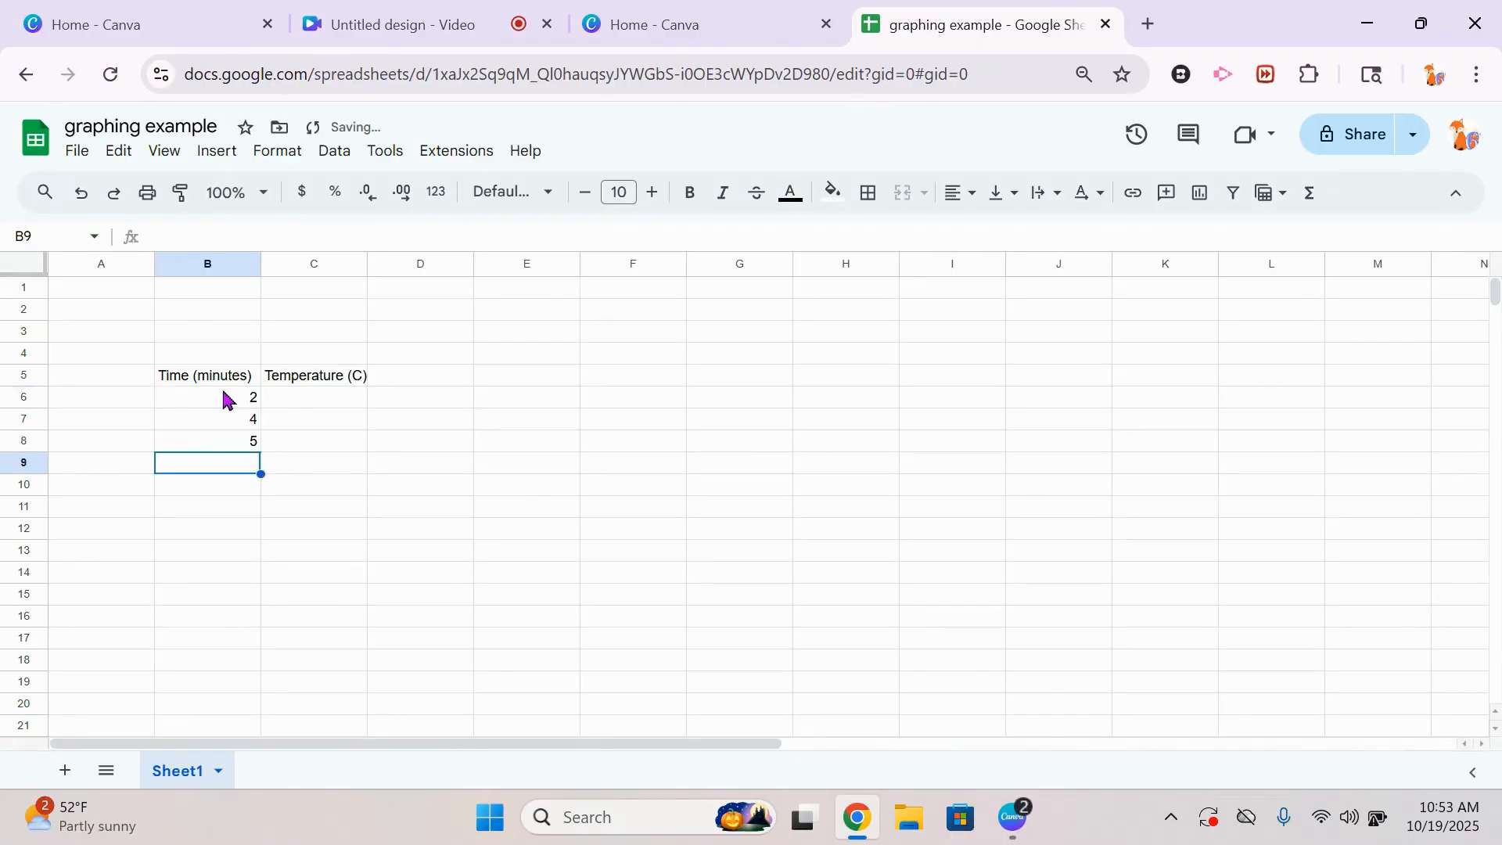
type("10")
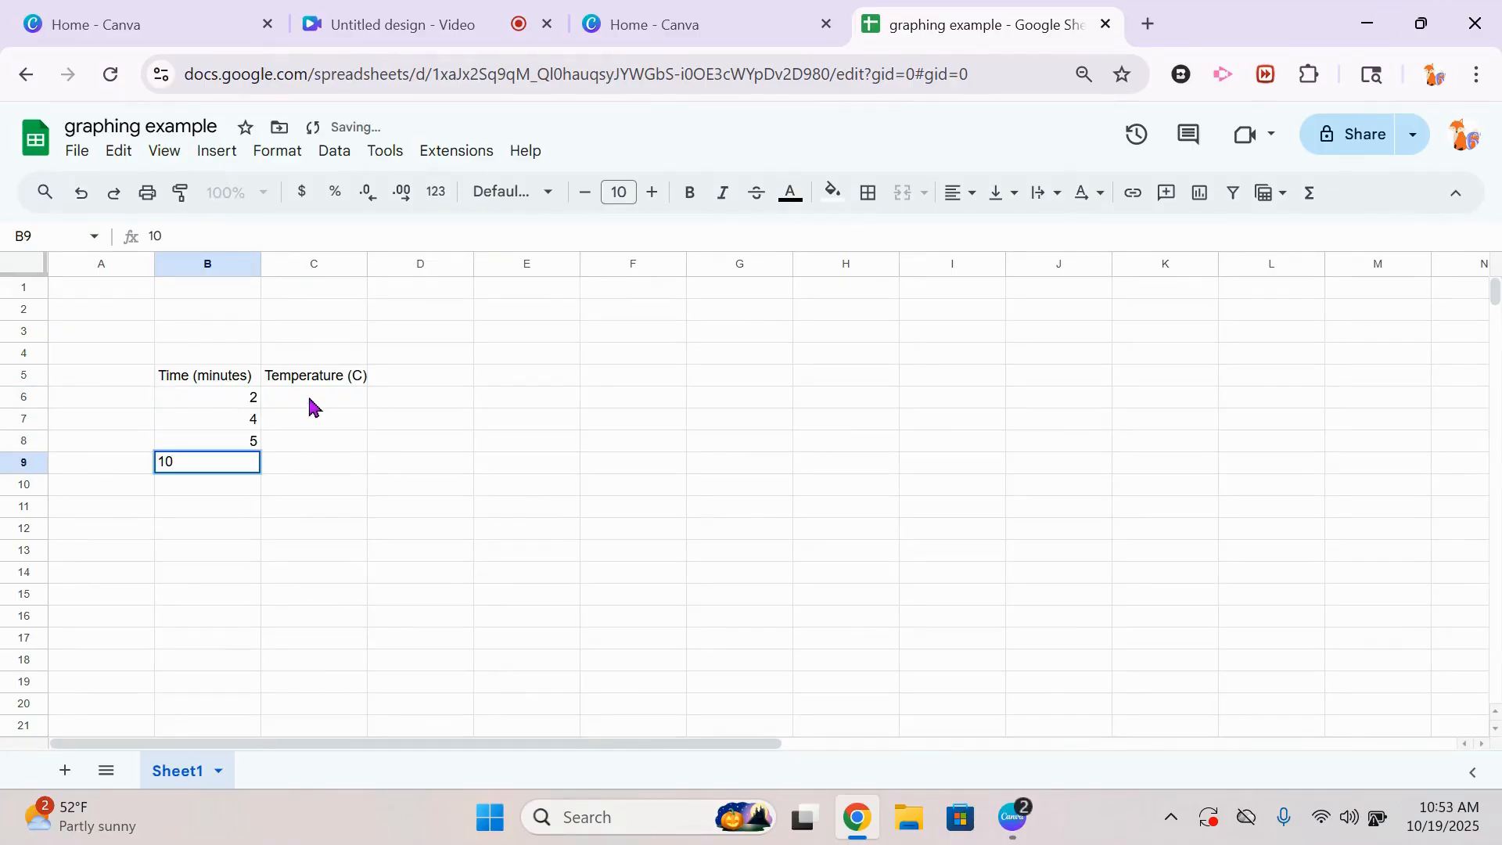
- Fill the Temperature (C) column with 17, 14, 29 and 28 in cells C6 to C9
left_click(312, 406)
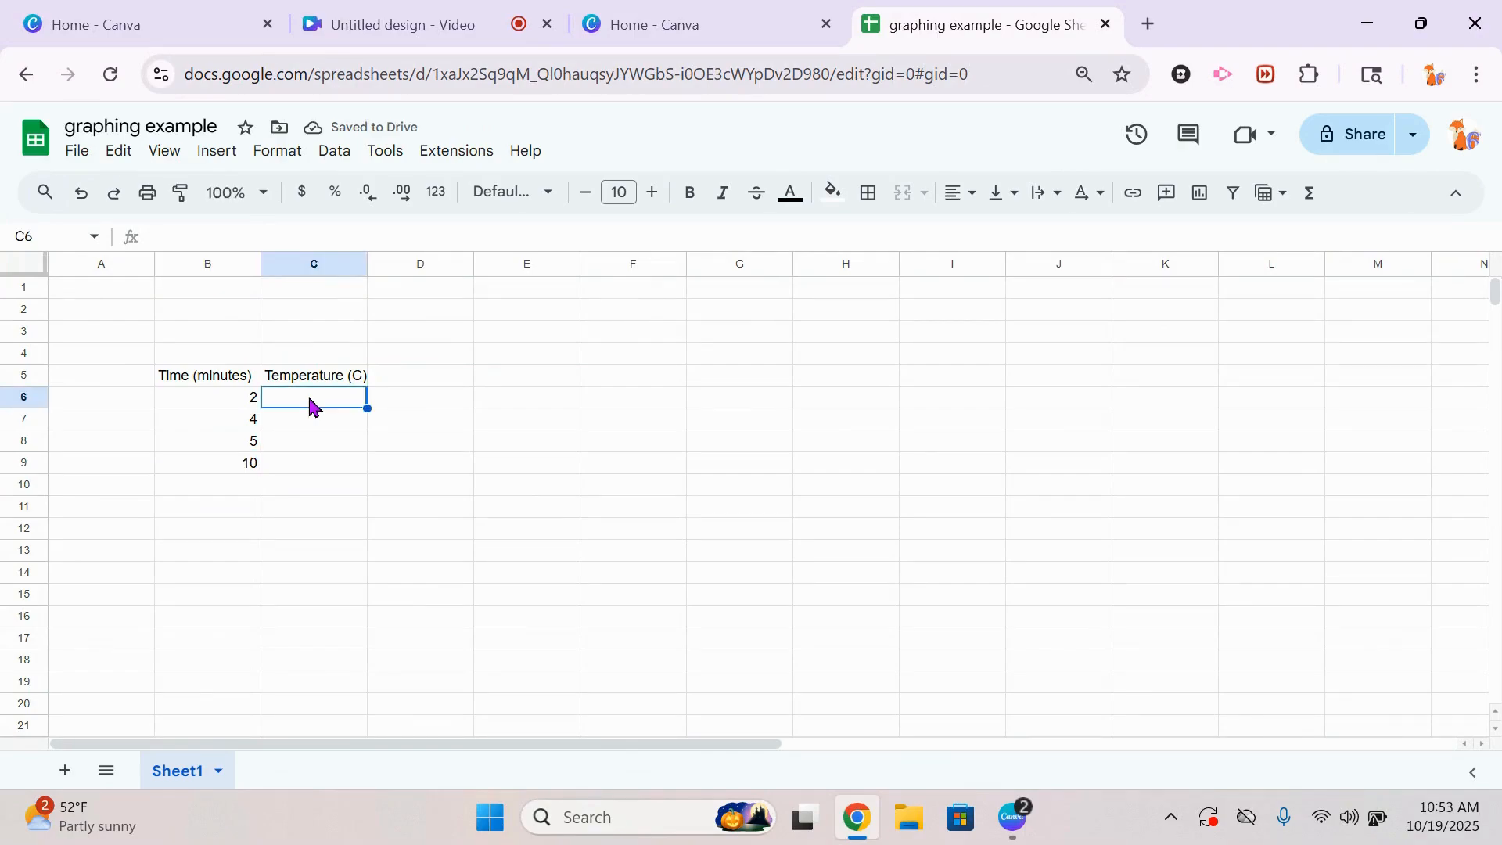
type("17")
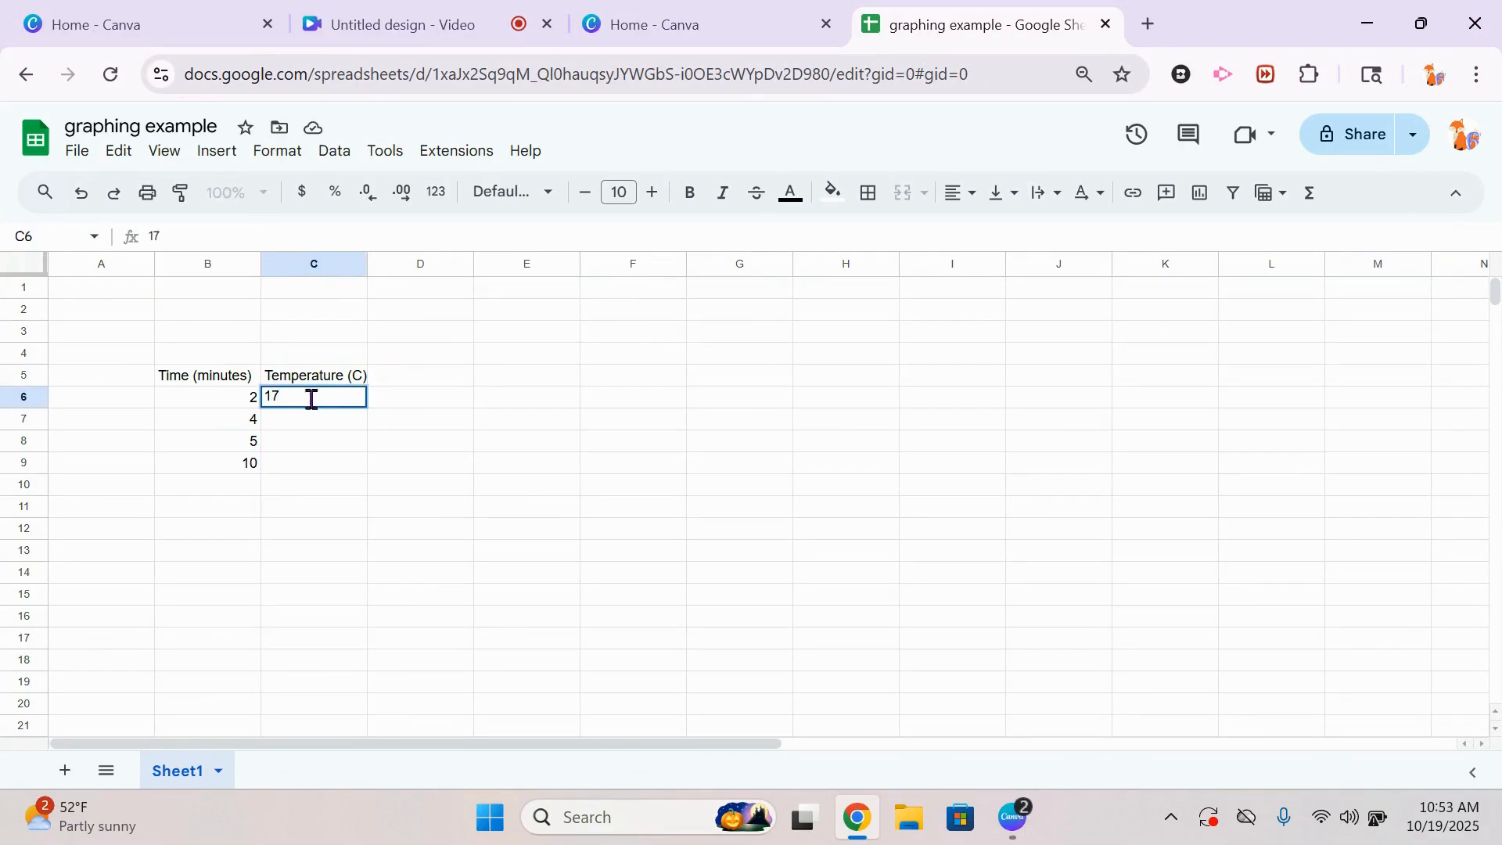
left_click(335, 421)
type("14")
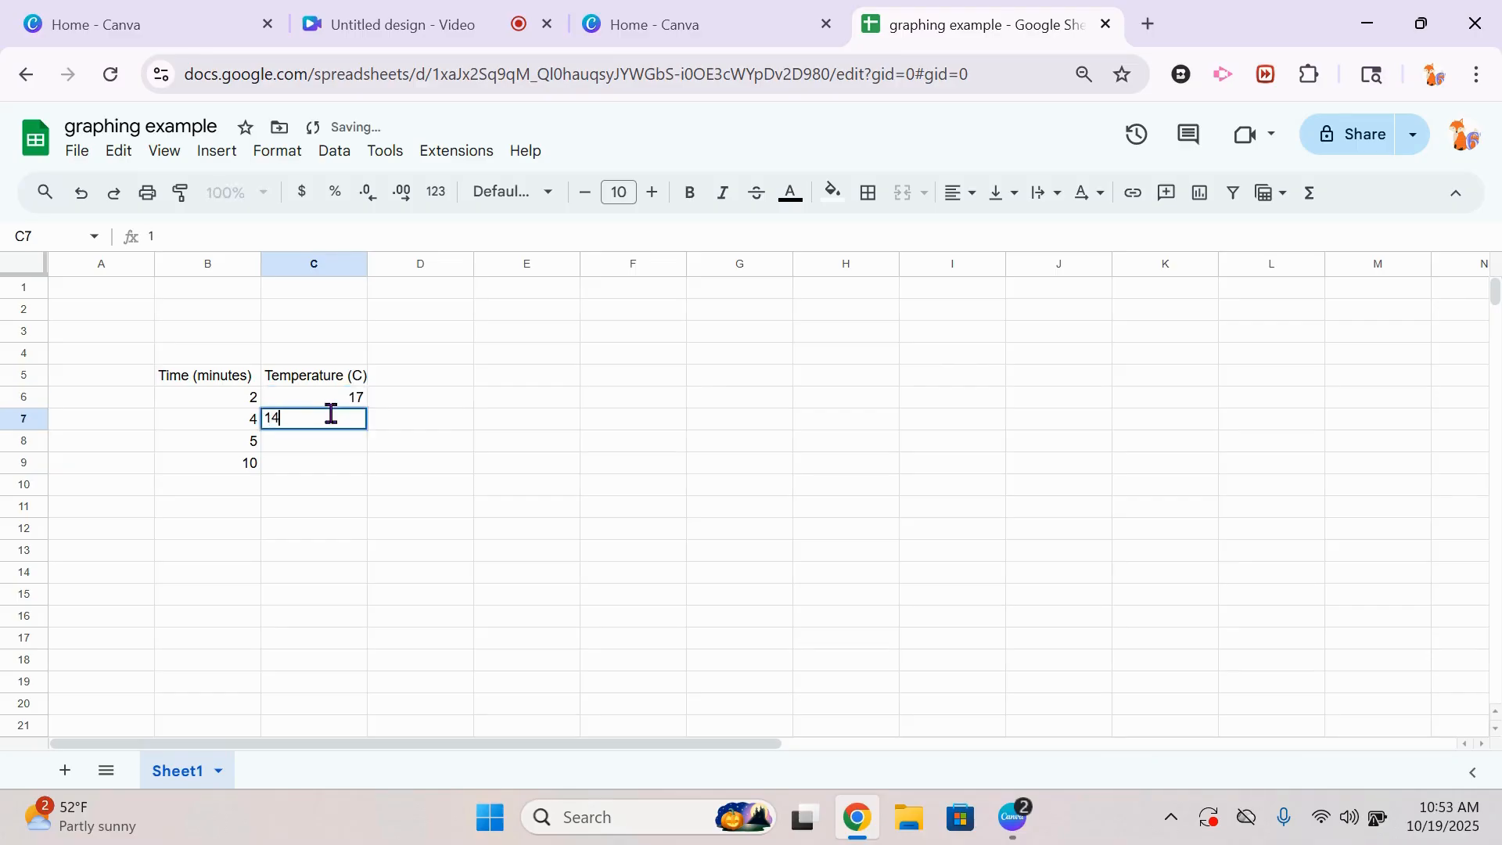
left_click(345, 443)
type("29")
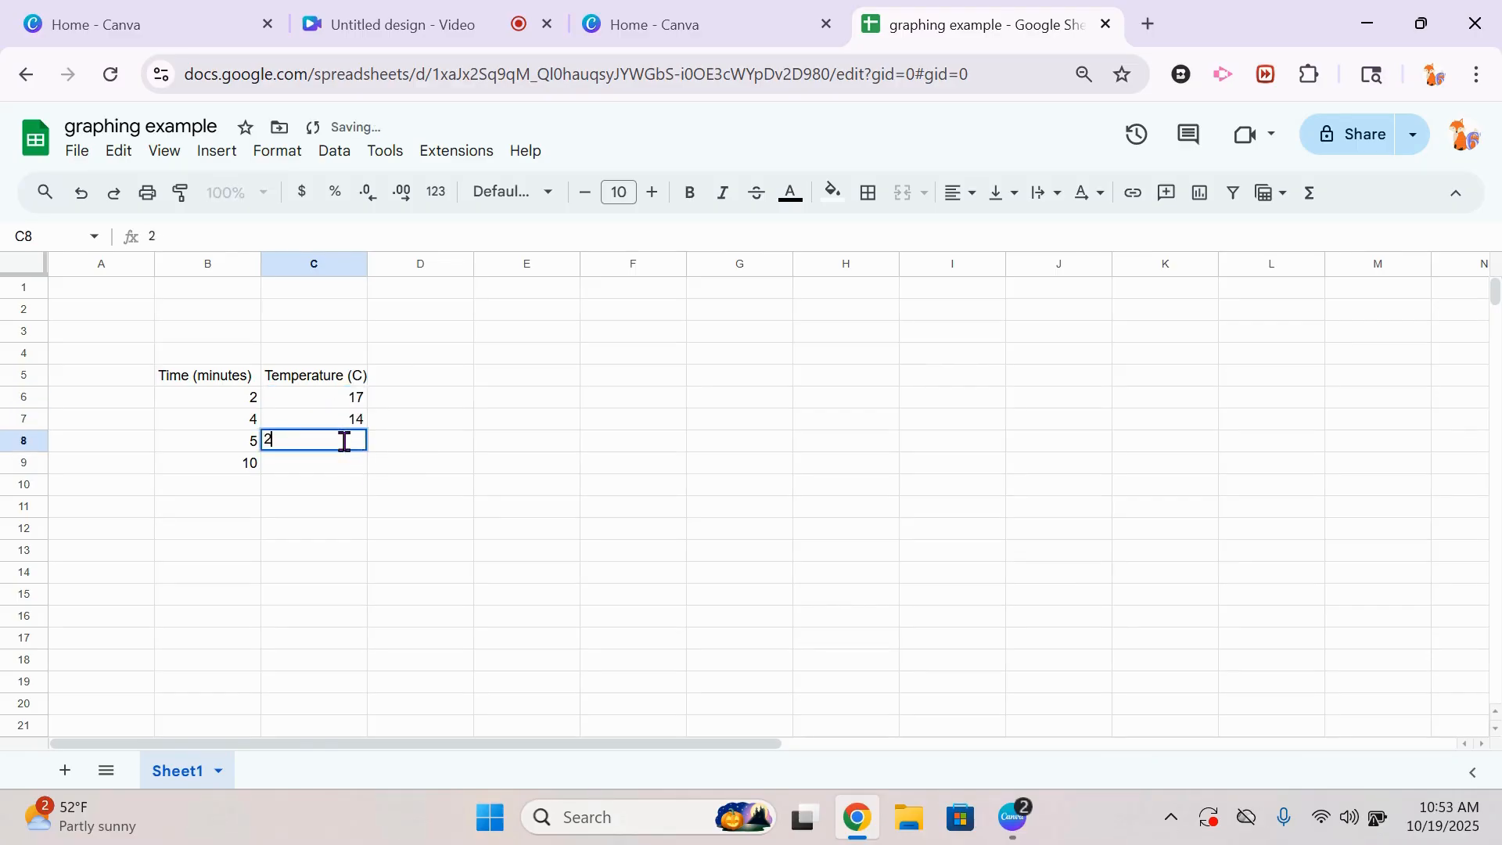
left_click(350, 472)
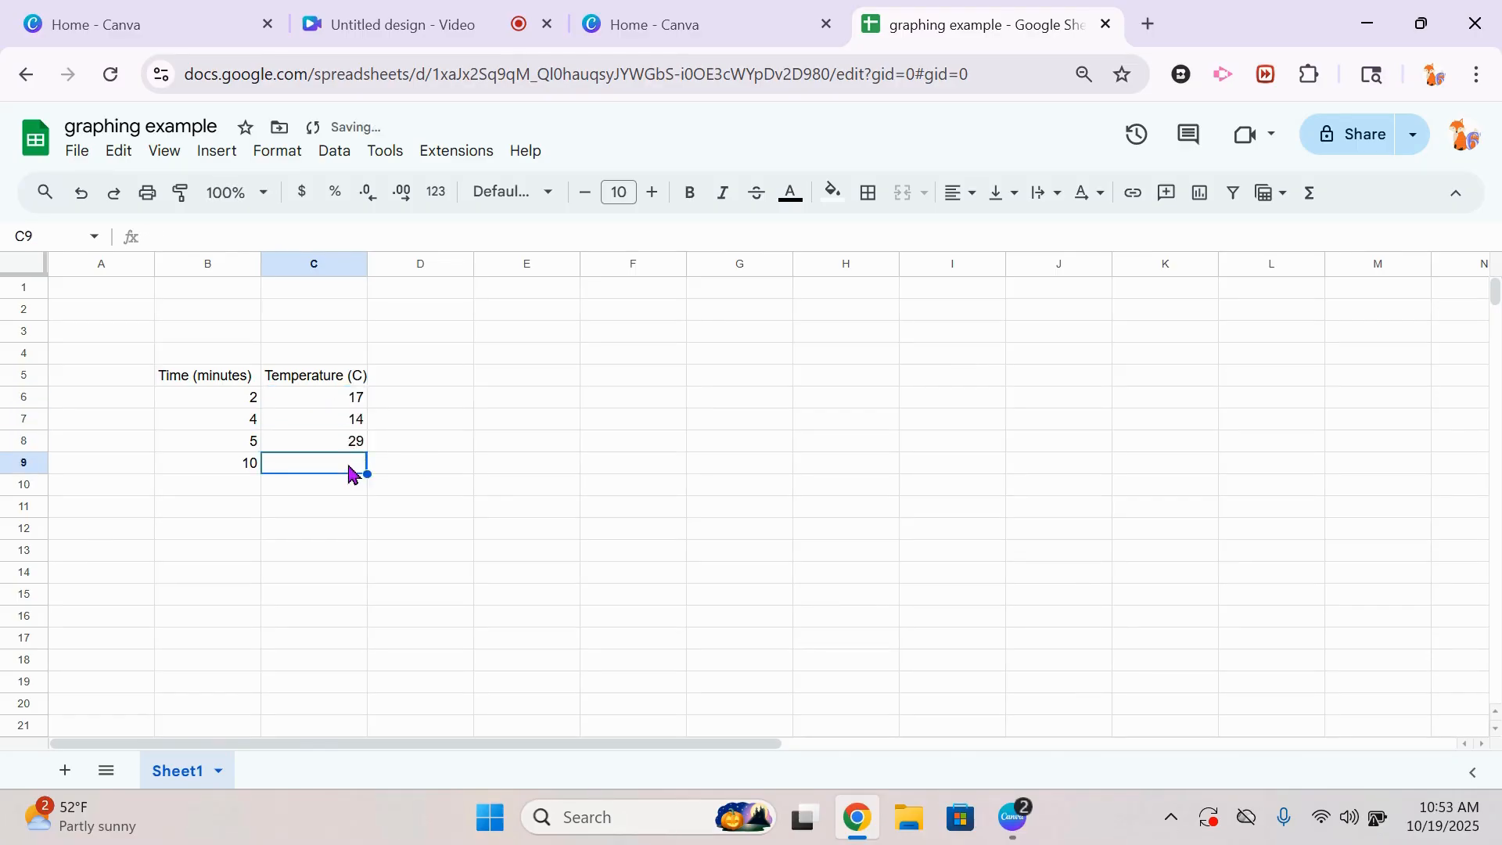
type("28")
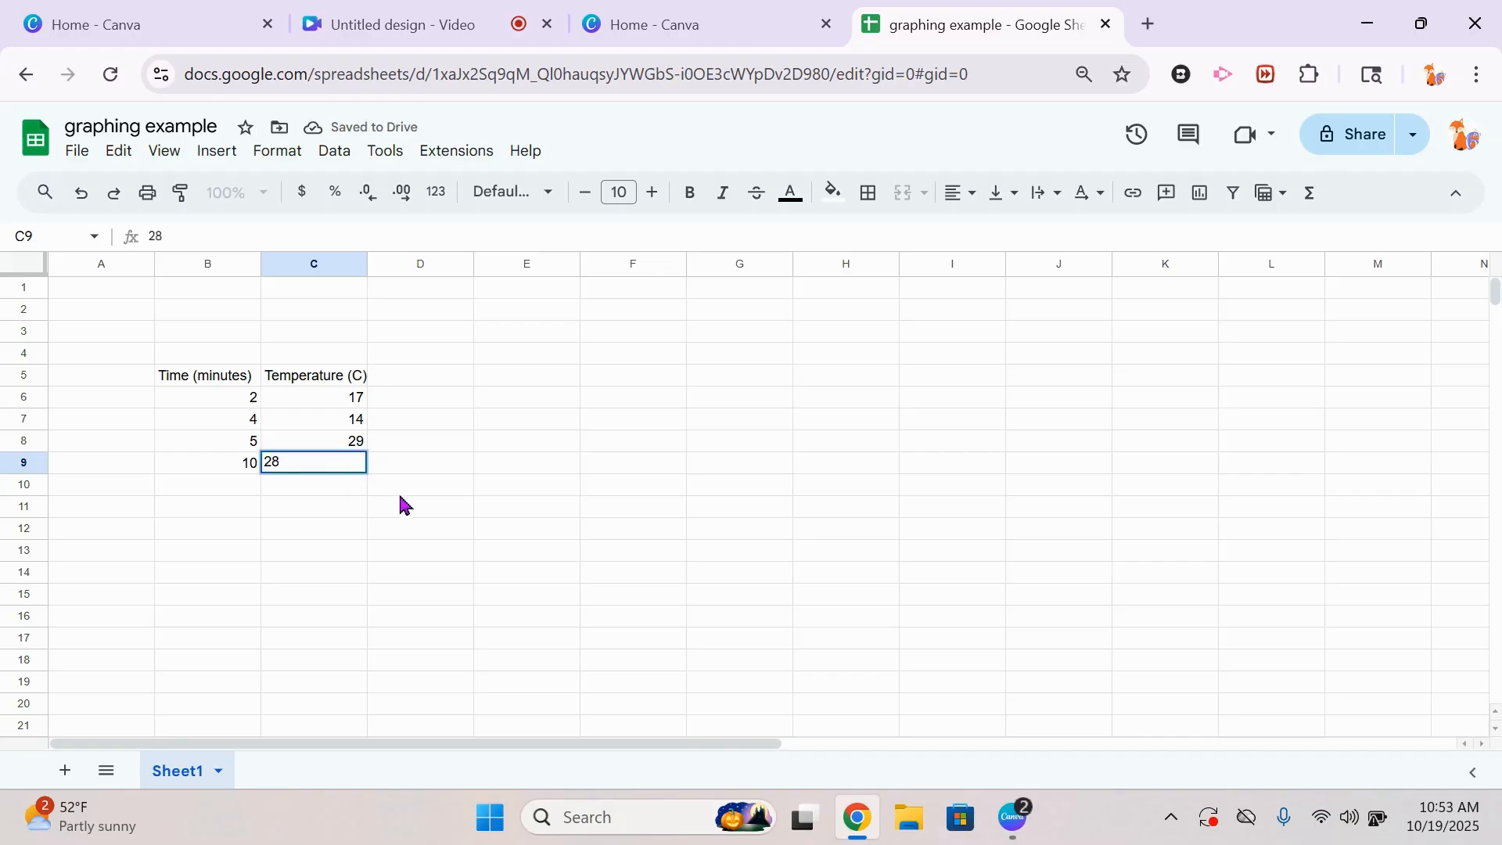
left_click(441, 534)
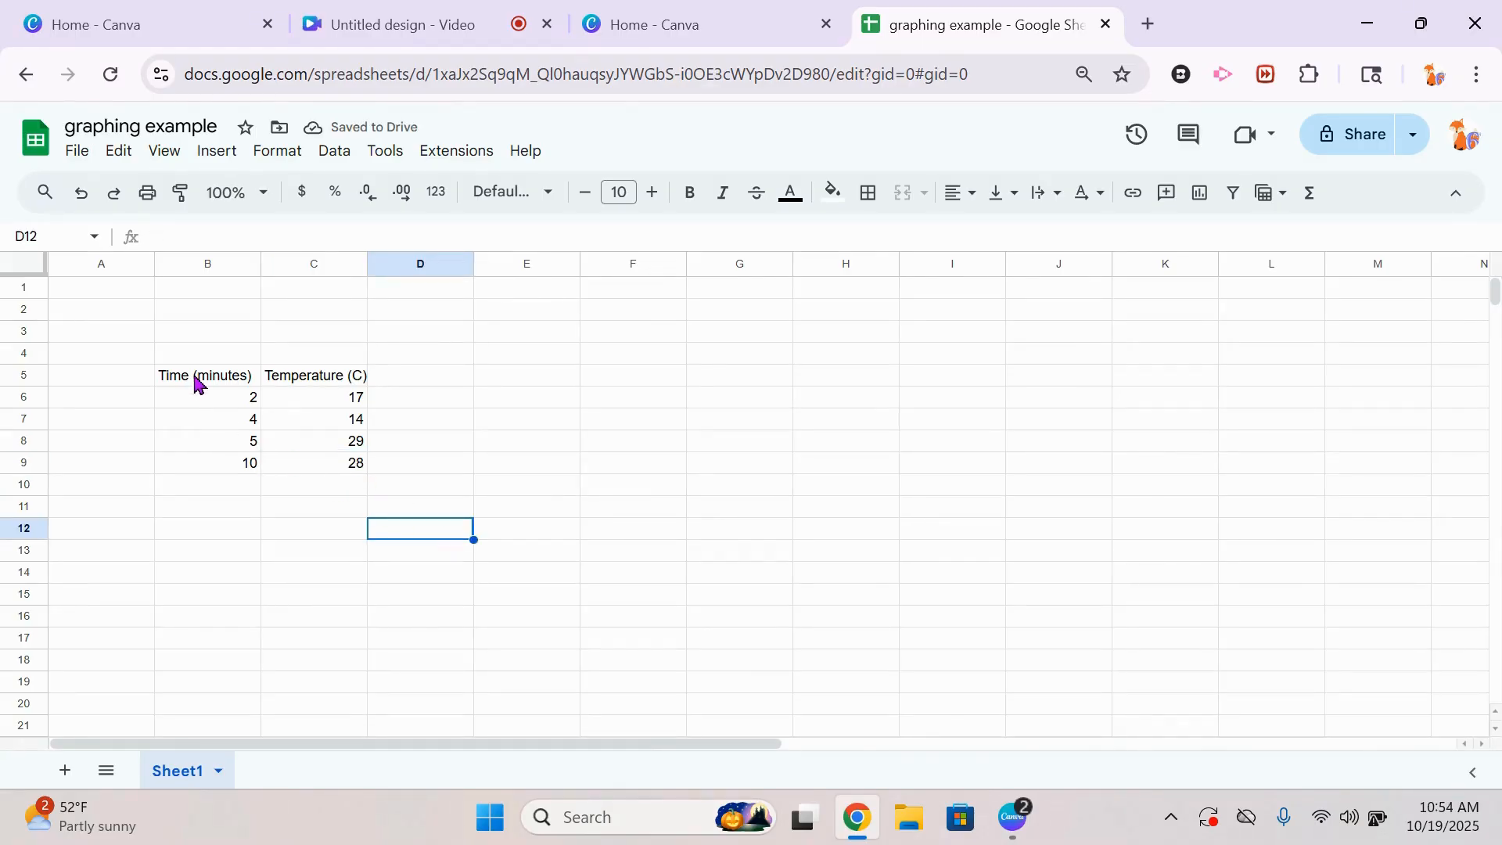
- Insert a line chart of the data in B5:C9 and shrink it from its upper-left corner to uncover the table
left_click_drag(195, 386, 326, 467)
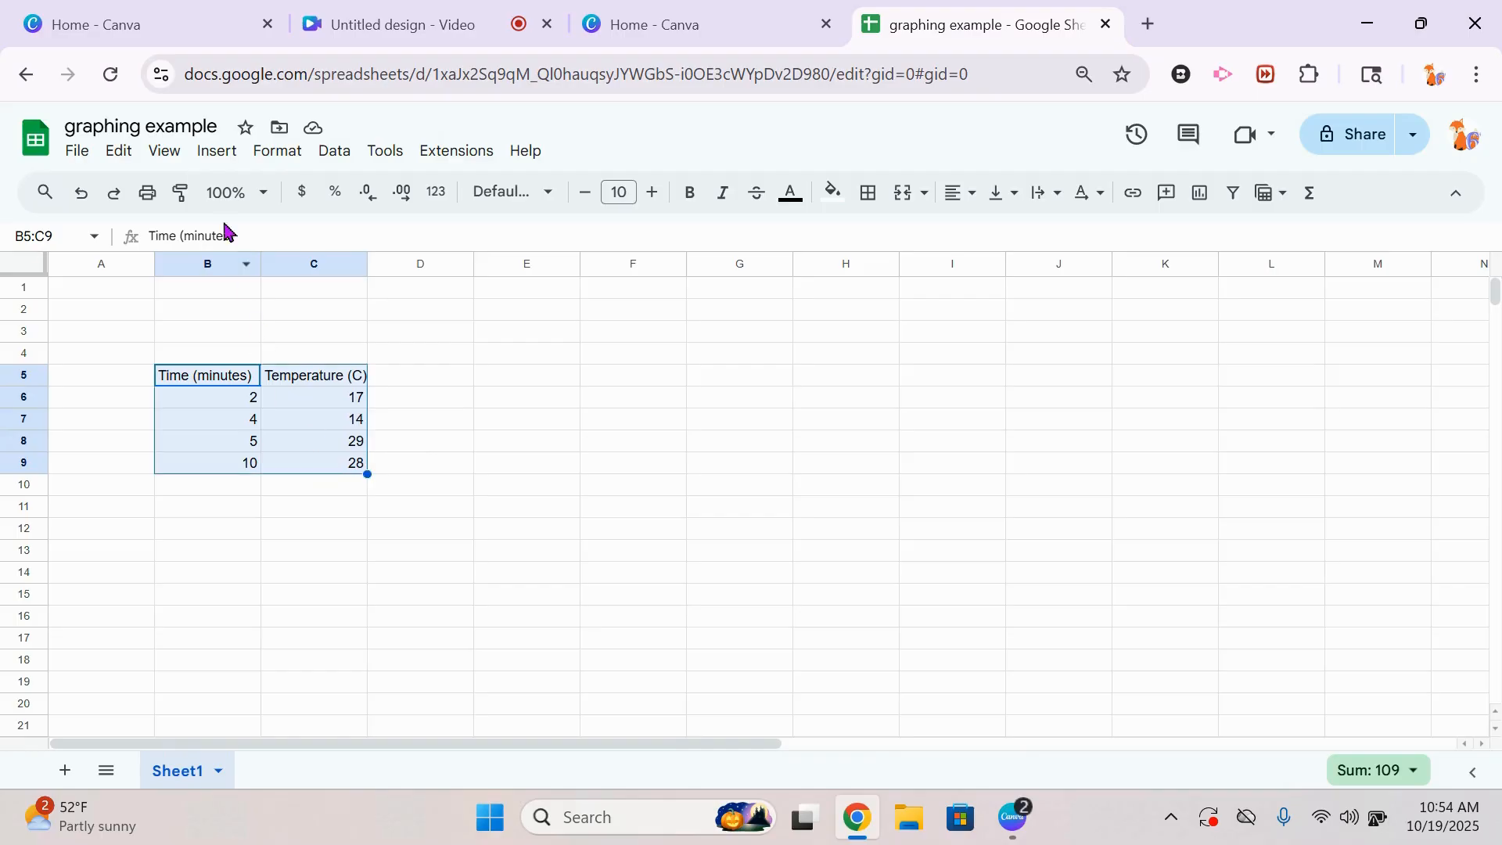
left_click(202, 153)
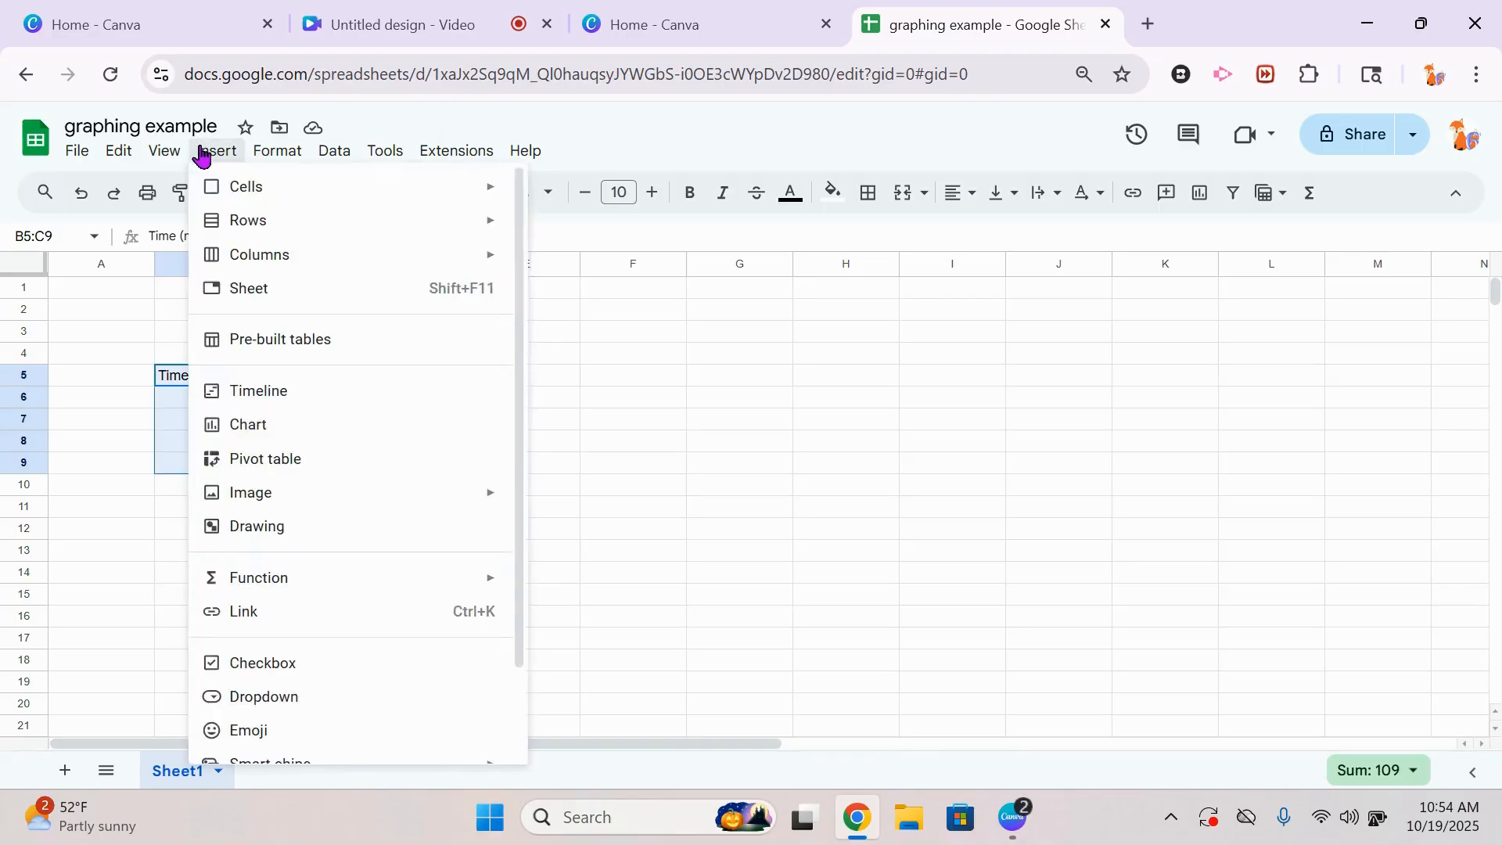
left_click(257, 433)
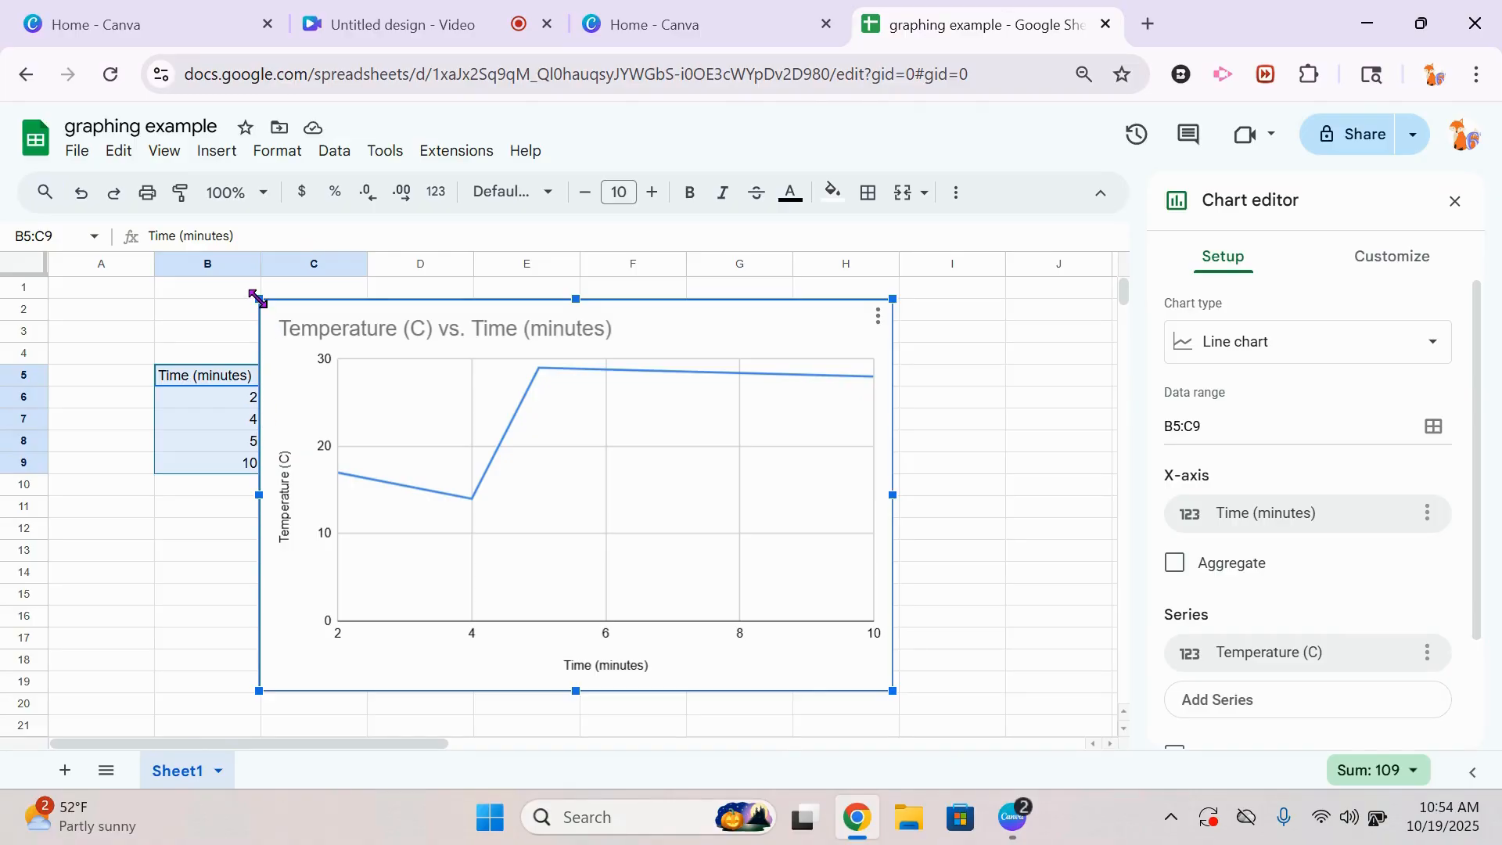
left_click_drag(254, 296, 472, 490)
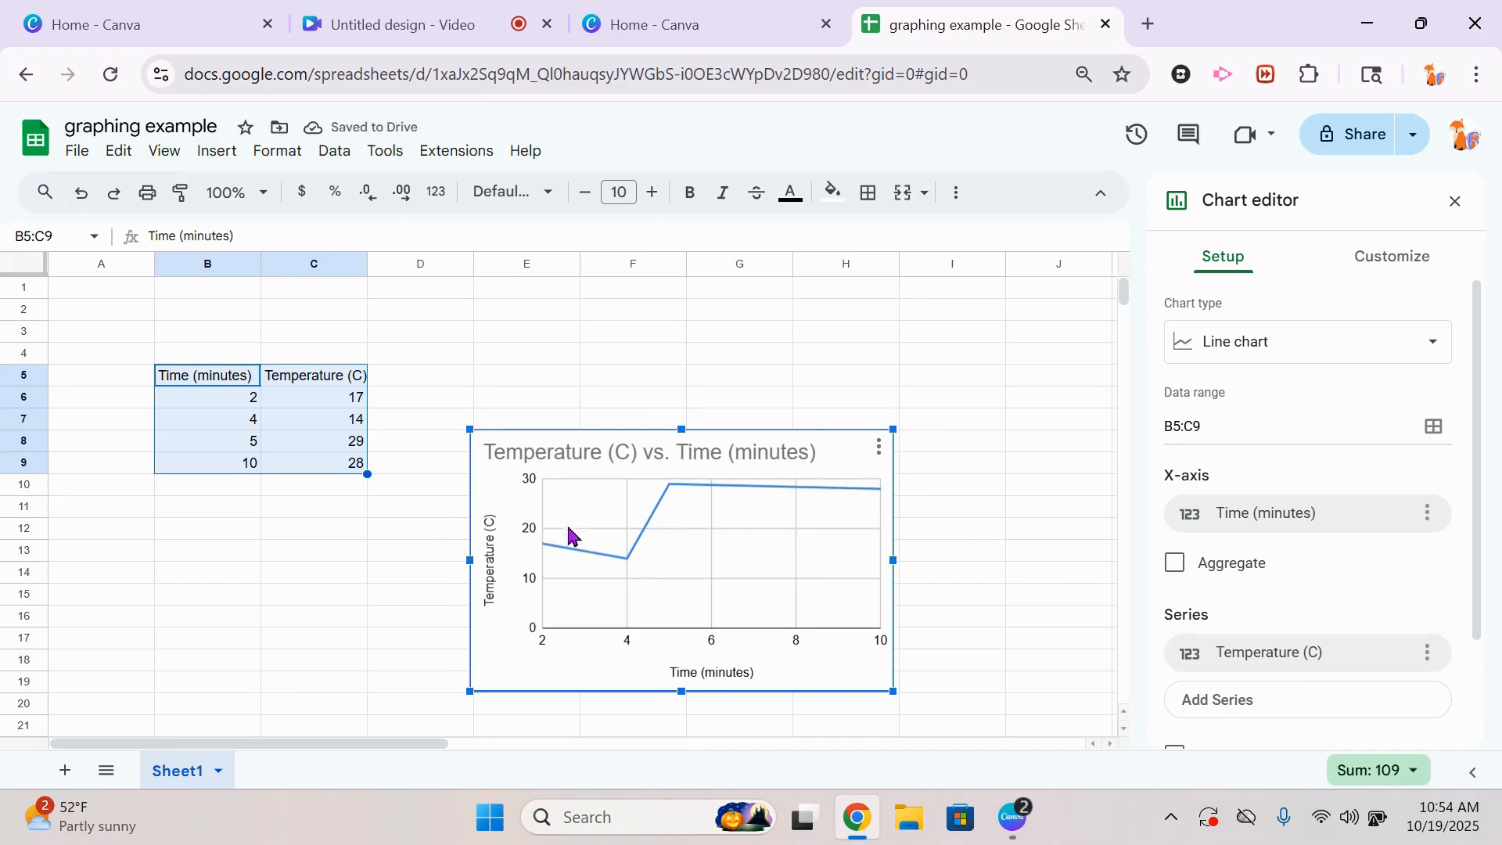
left_click(976, 560)
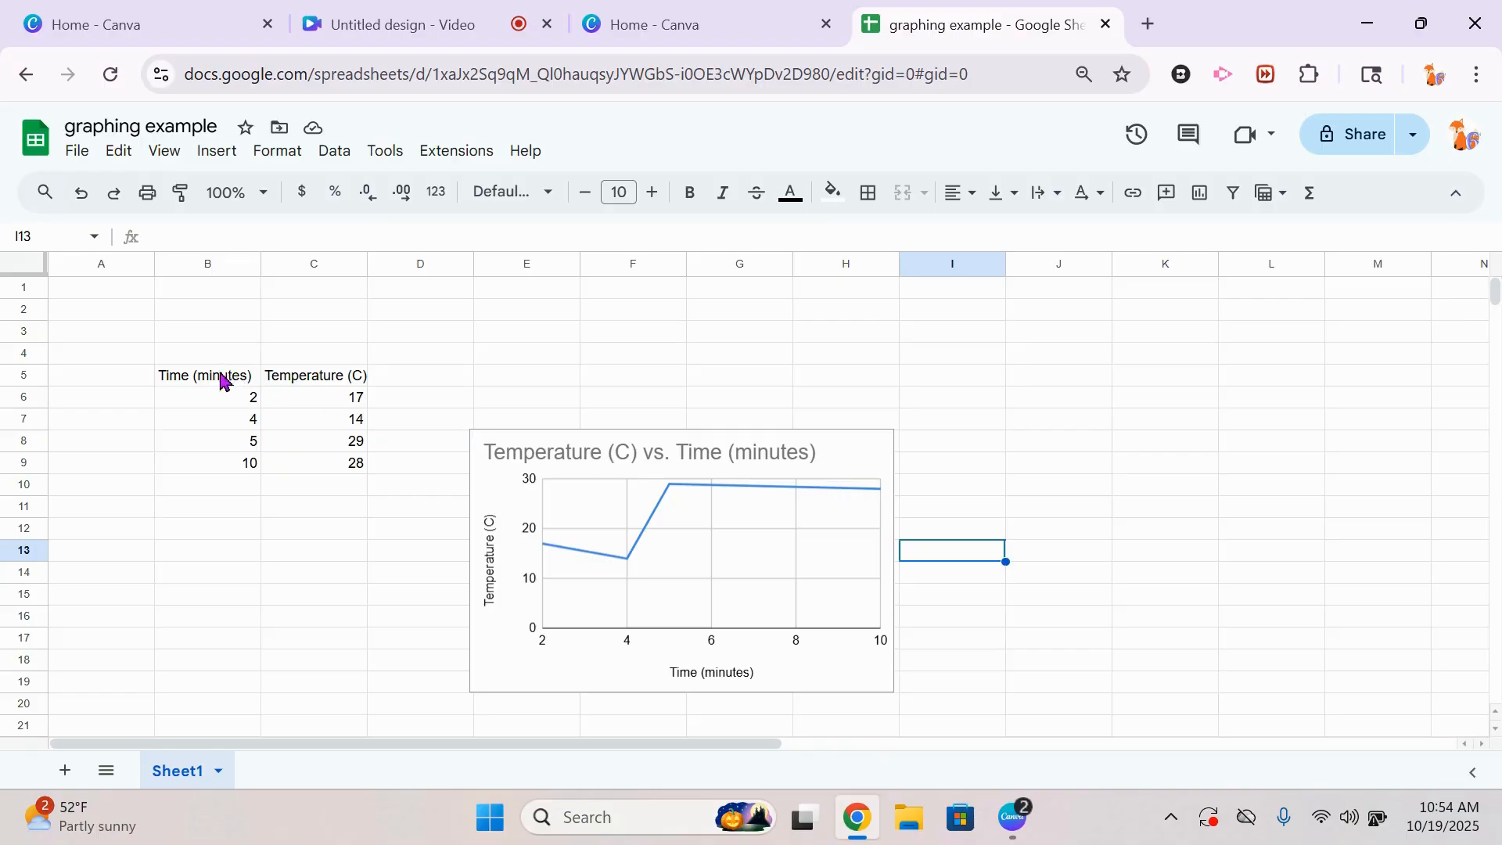
- Add a second temperature column by entering the header "temp 2" in D5
left_click_drag(223, 379, 331, 448)
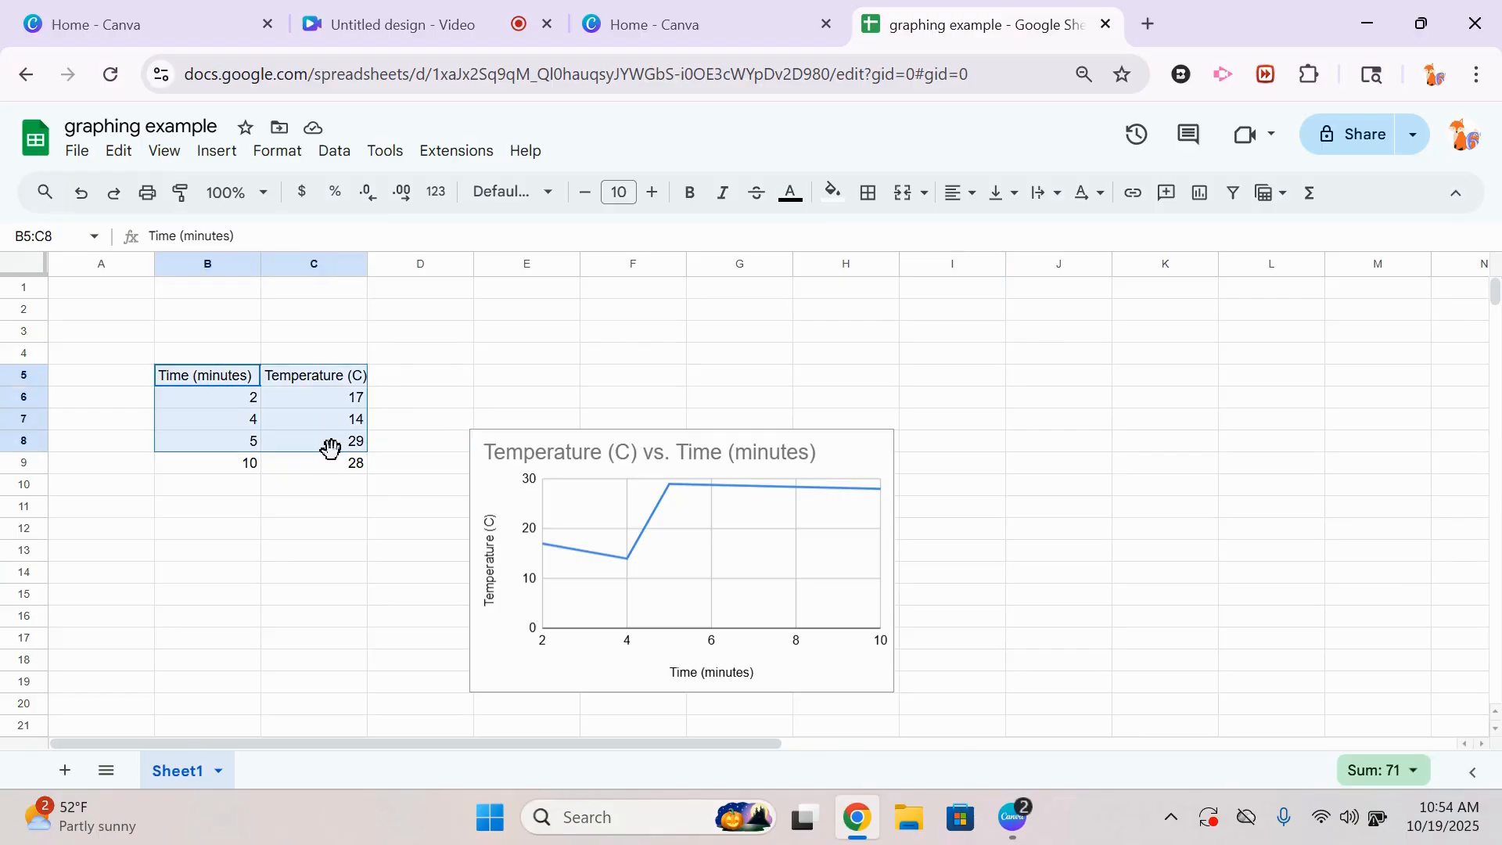
left_click(429, 384)
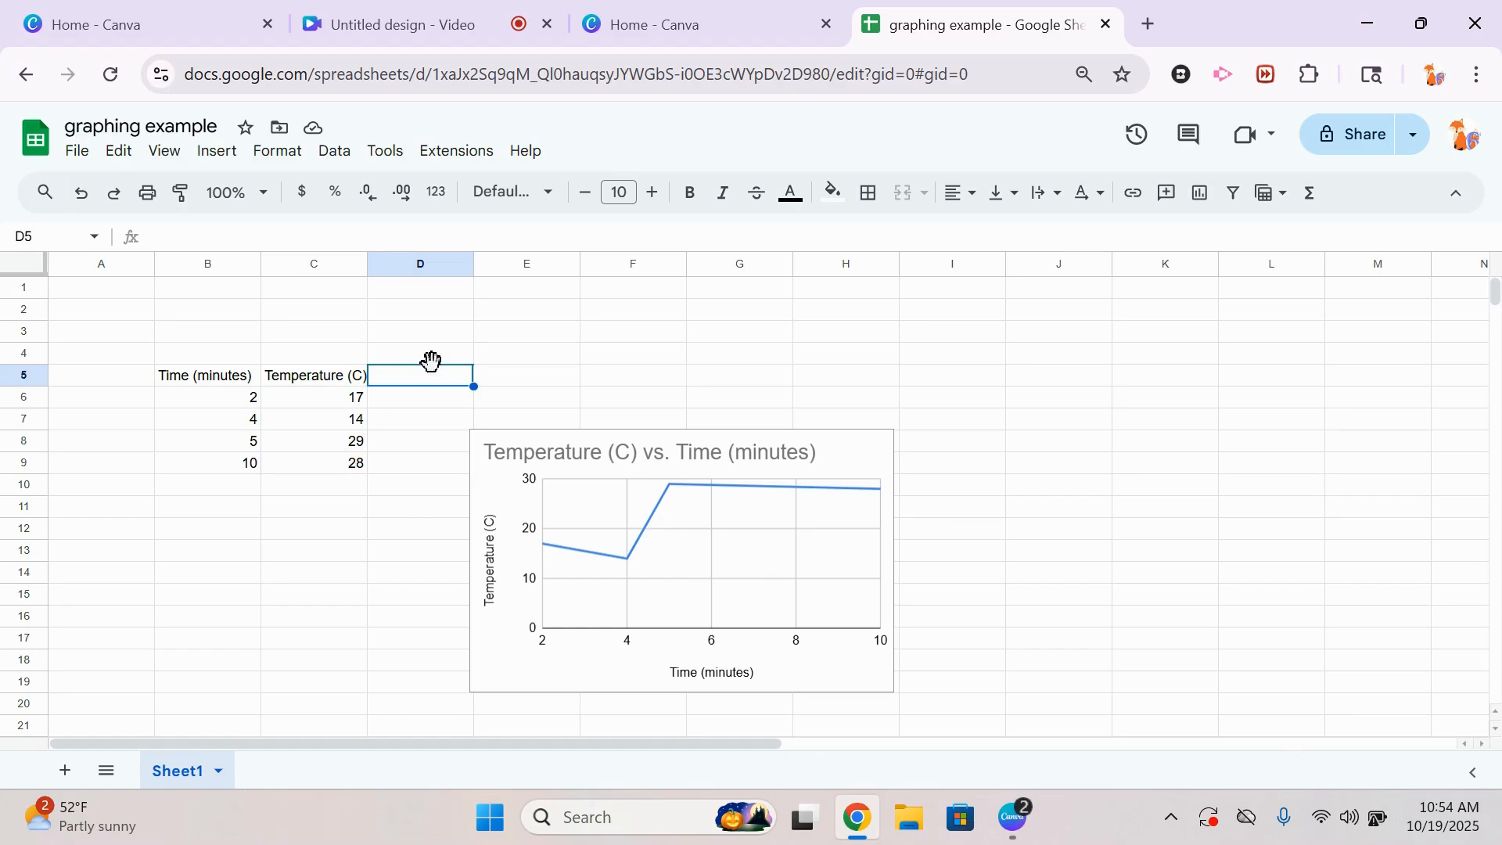
type("temp")
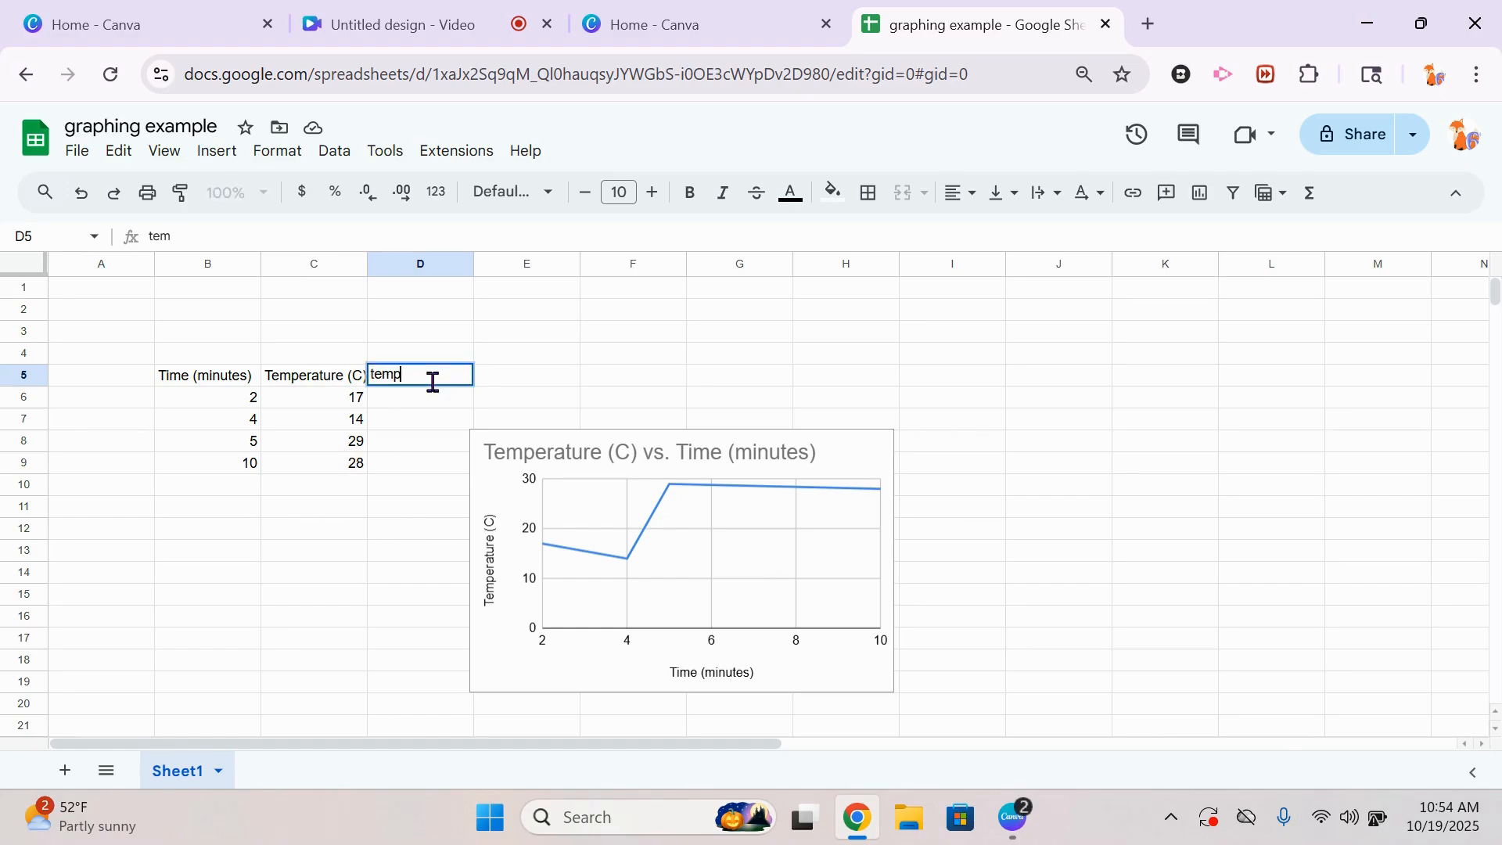
type(" 2")
key("Return")
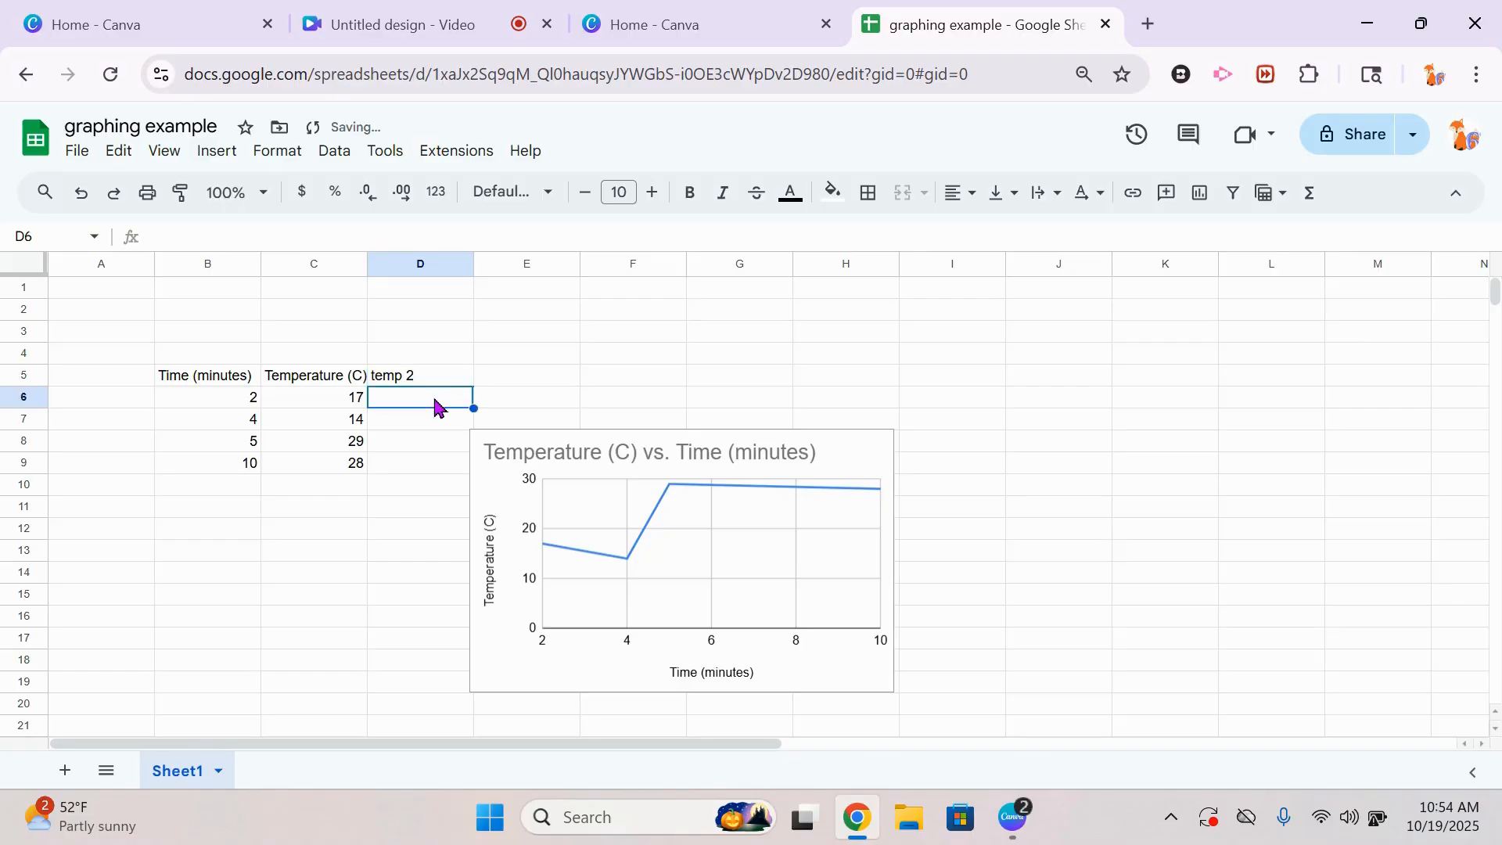
- Fill the temp 2 column with 16, 15, 23 and 27 in cells D6 to D9
type("16")
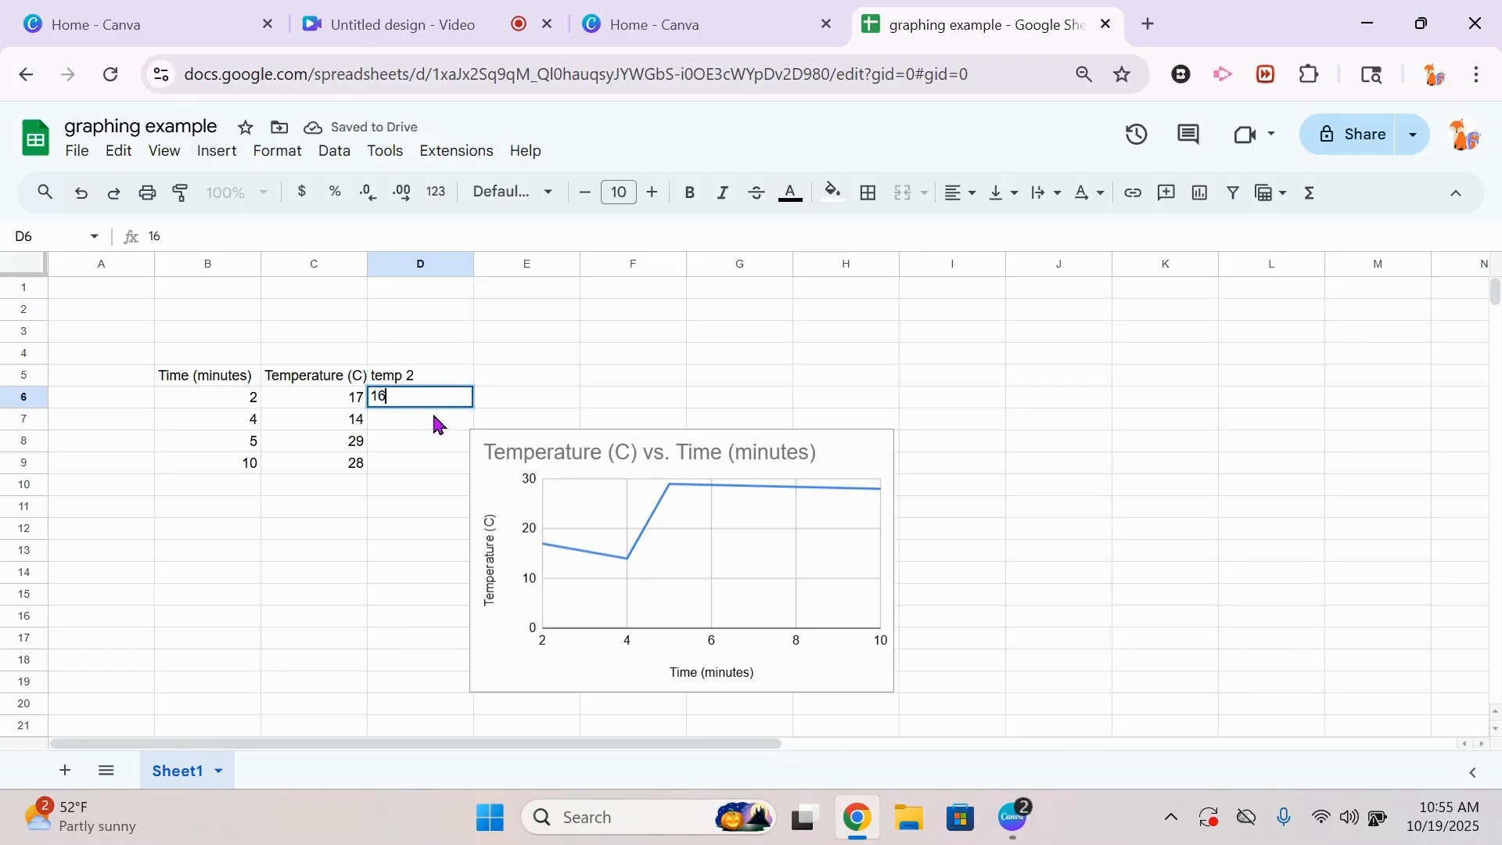
left_click(437, 422)
type("15")
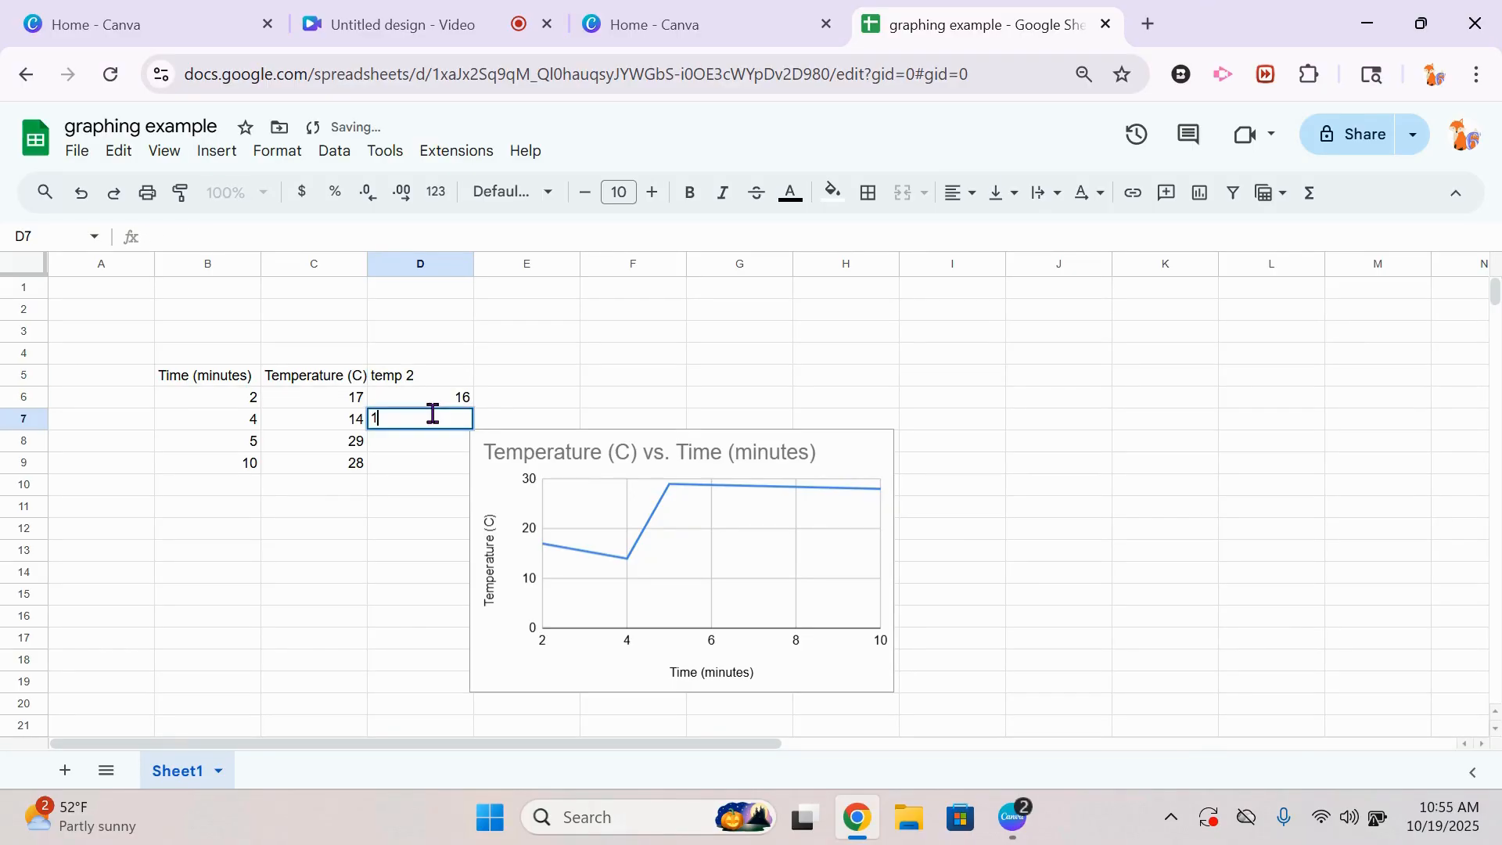
left_click(436, 448)
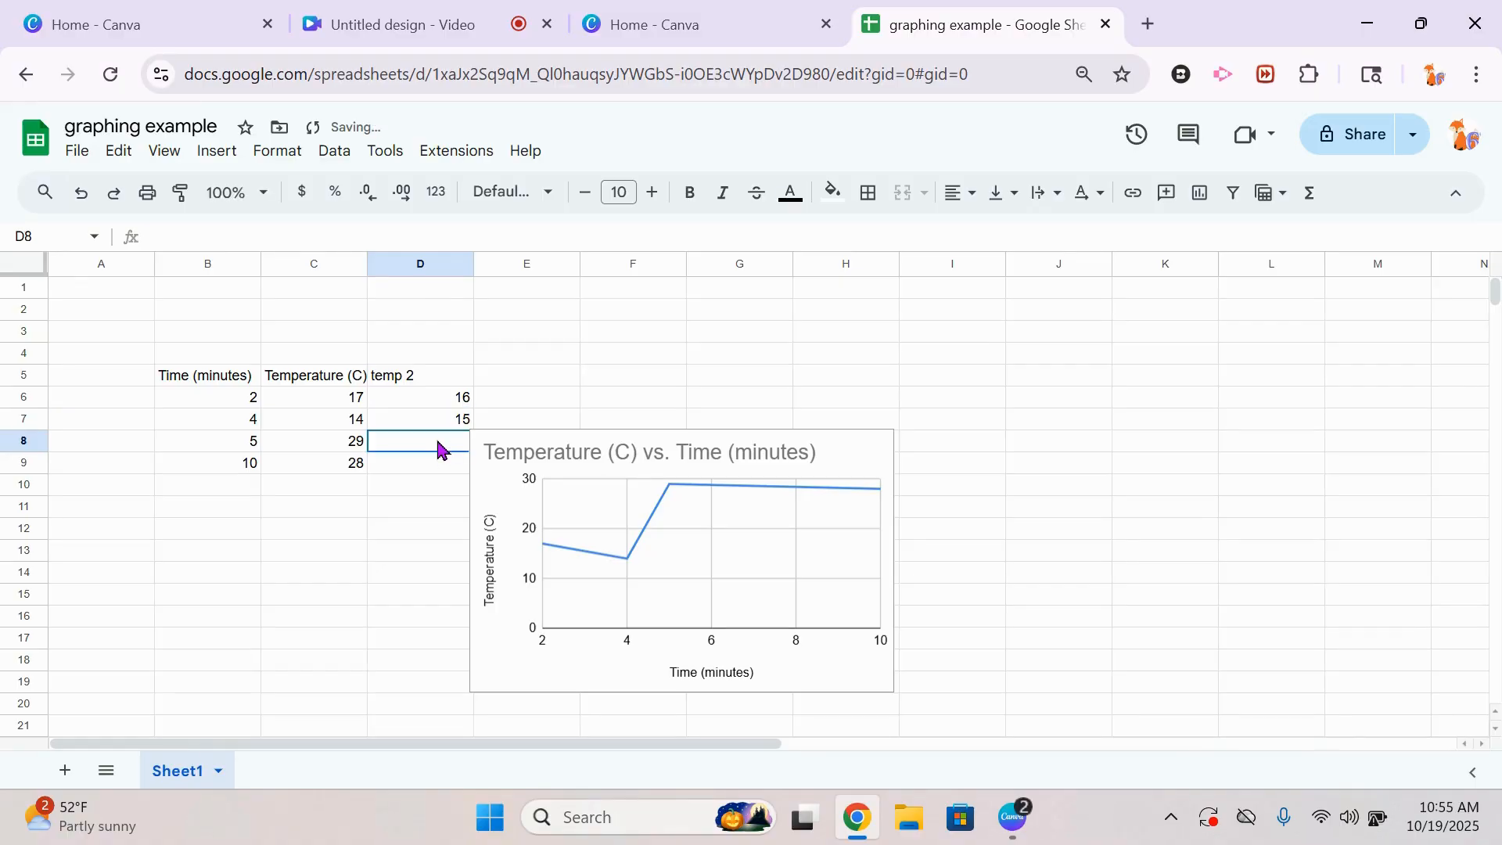
type("23")
left_click(439, 460)
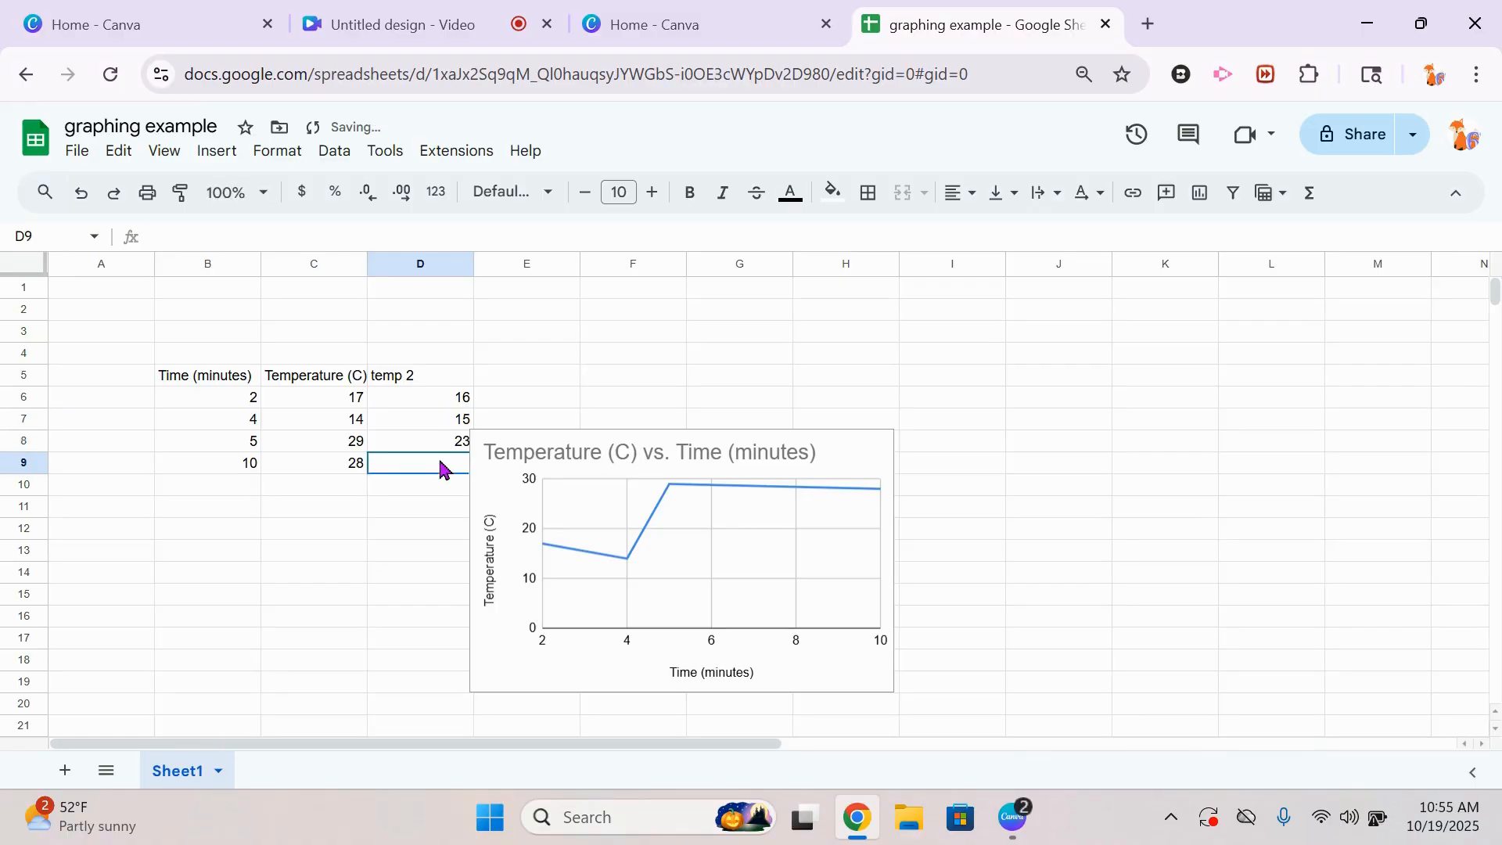
type("27")
left_click(407, 510)
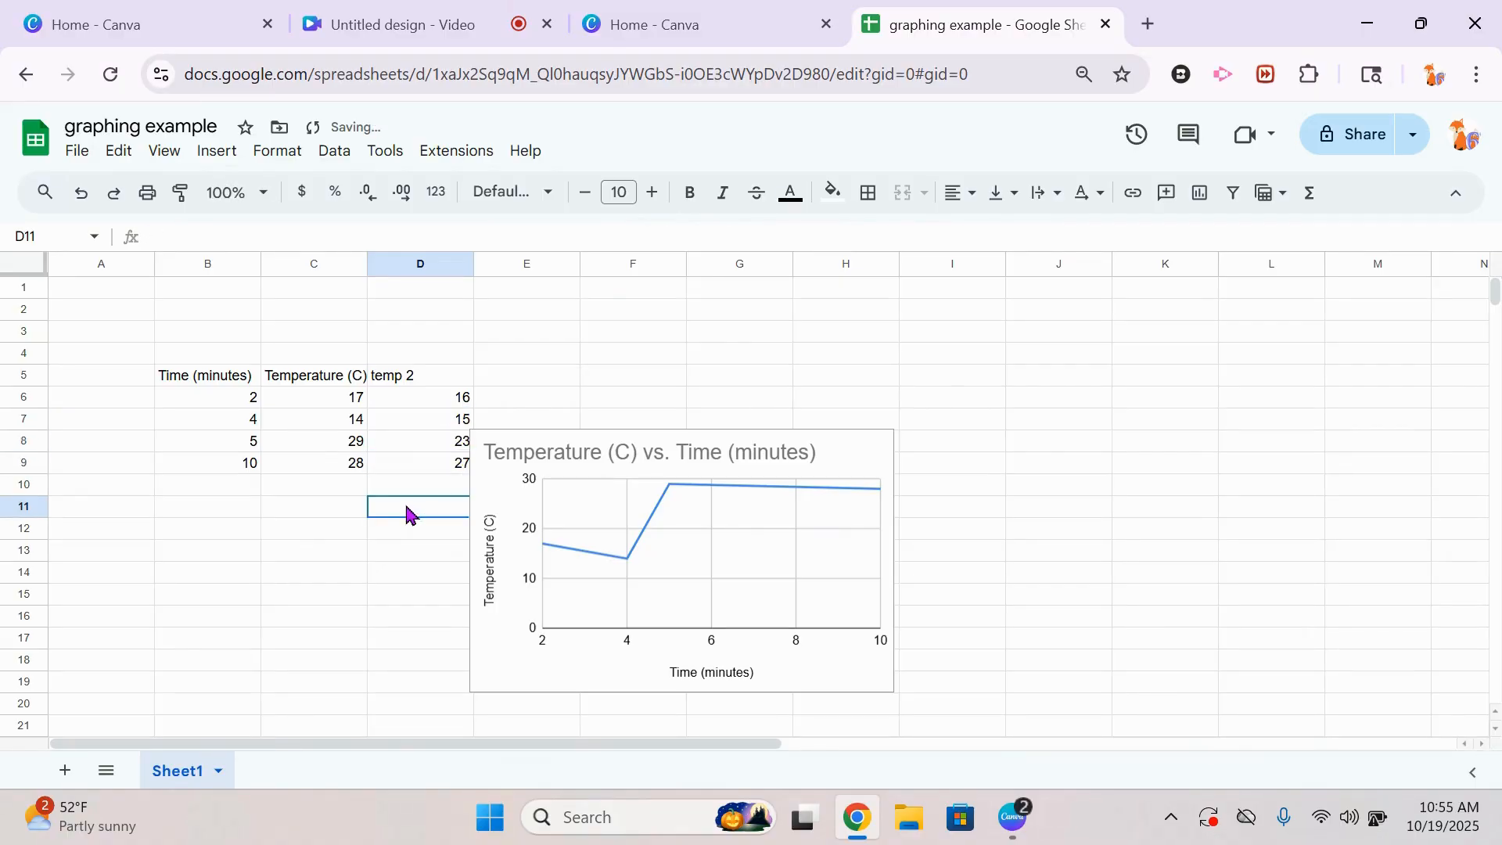
- Move the temperature chart below the data table so its upper edge sits at about row 14
left_click(812, 527)
left_click_drag(856, 456, 509, 590)
scroll(454, 548, "down", 1)
scroll(201, 295, "up", 1)
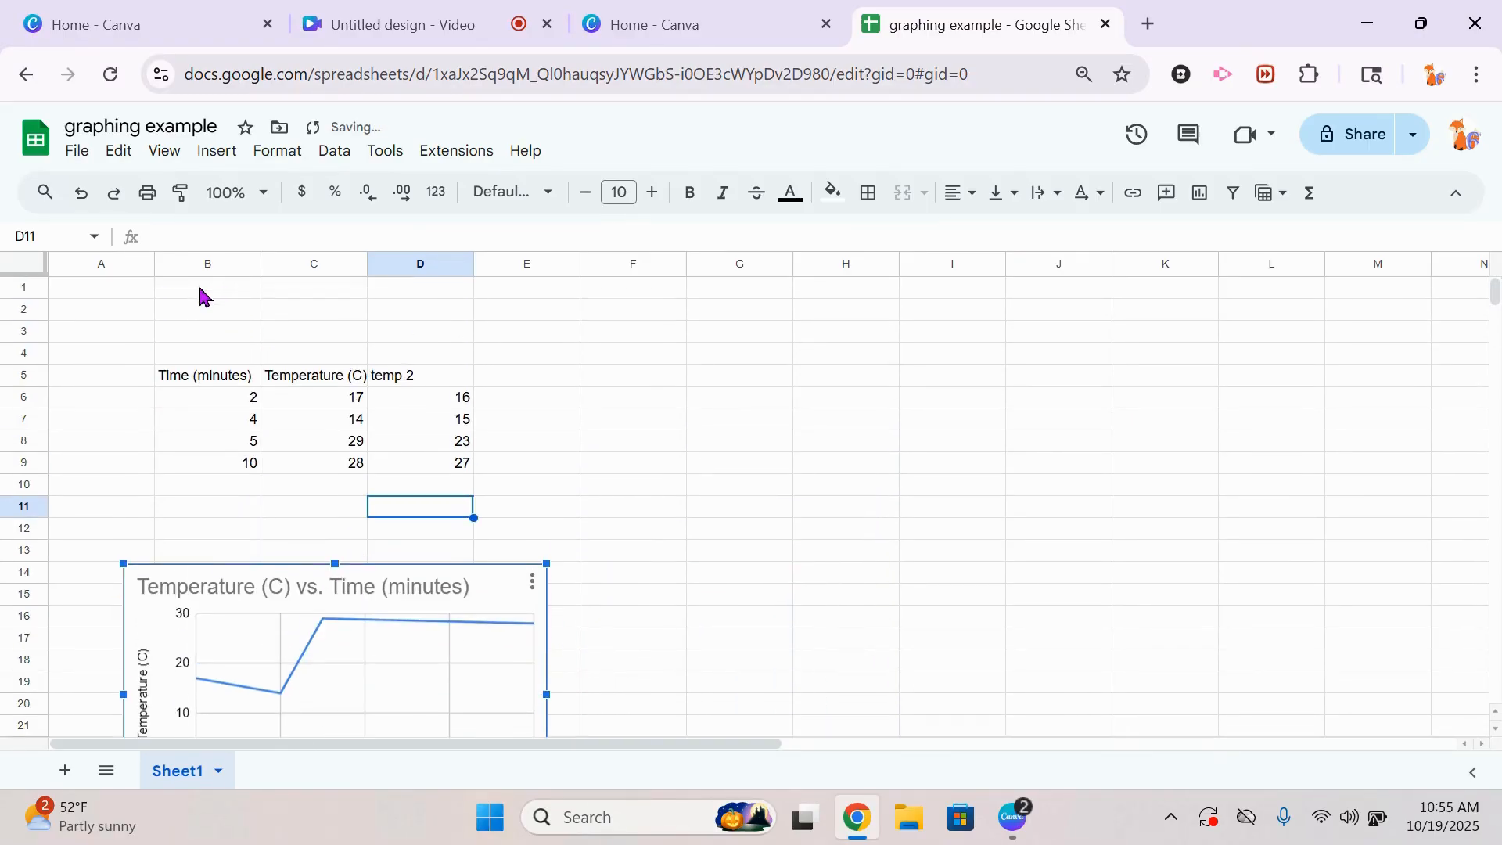
- Insert a line chart of the data in B5:D9 that plots both temperature columns against time
left_click(205, 382)
left_click_drag(205, 382, 458, 476)
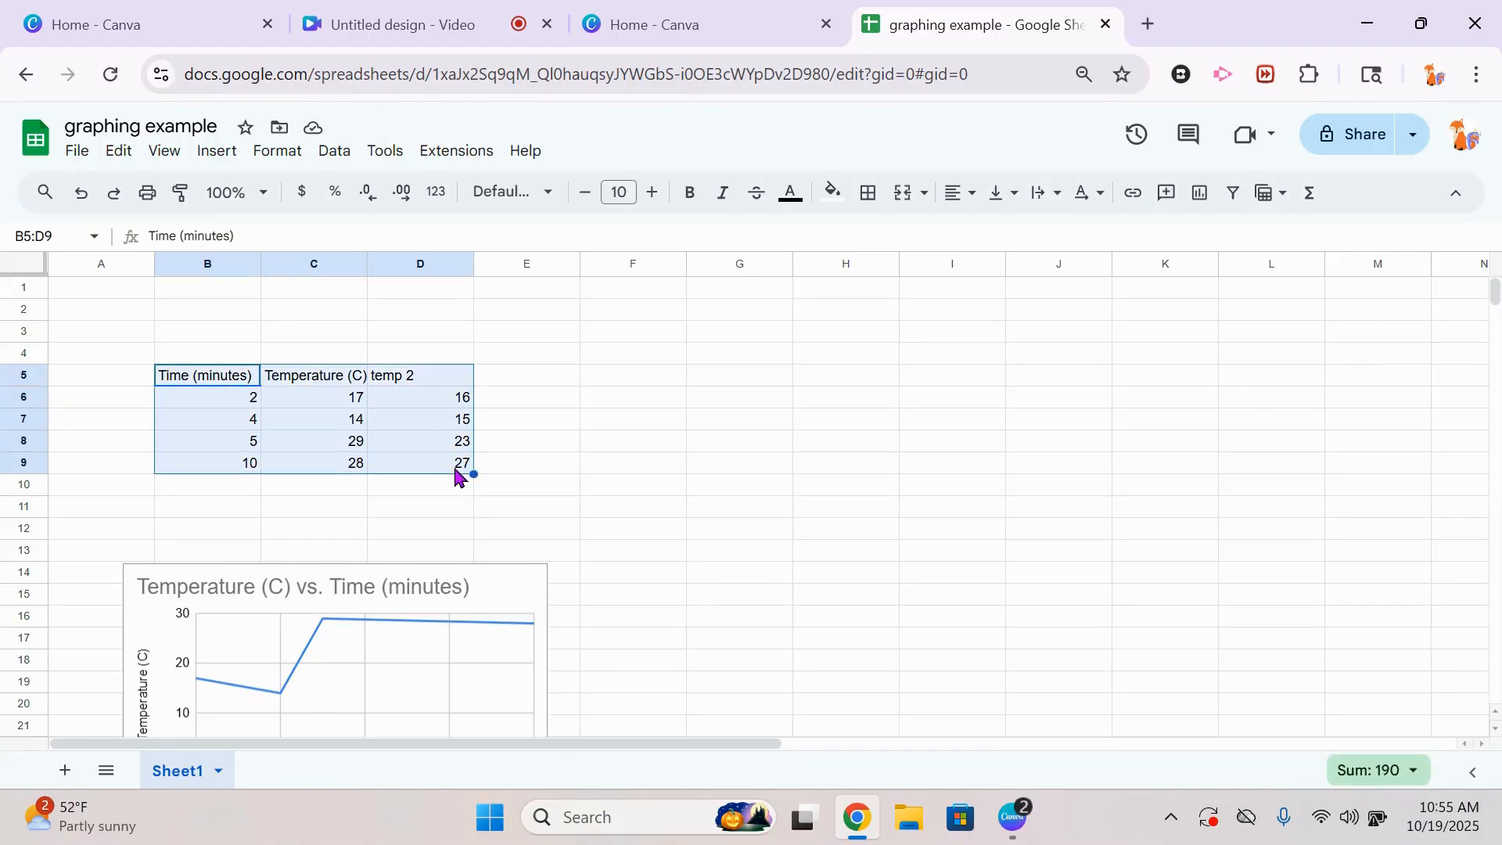
left_click(218, 153)
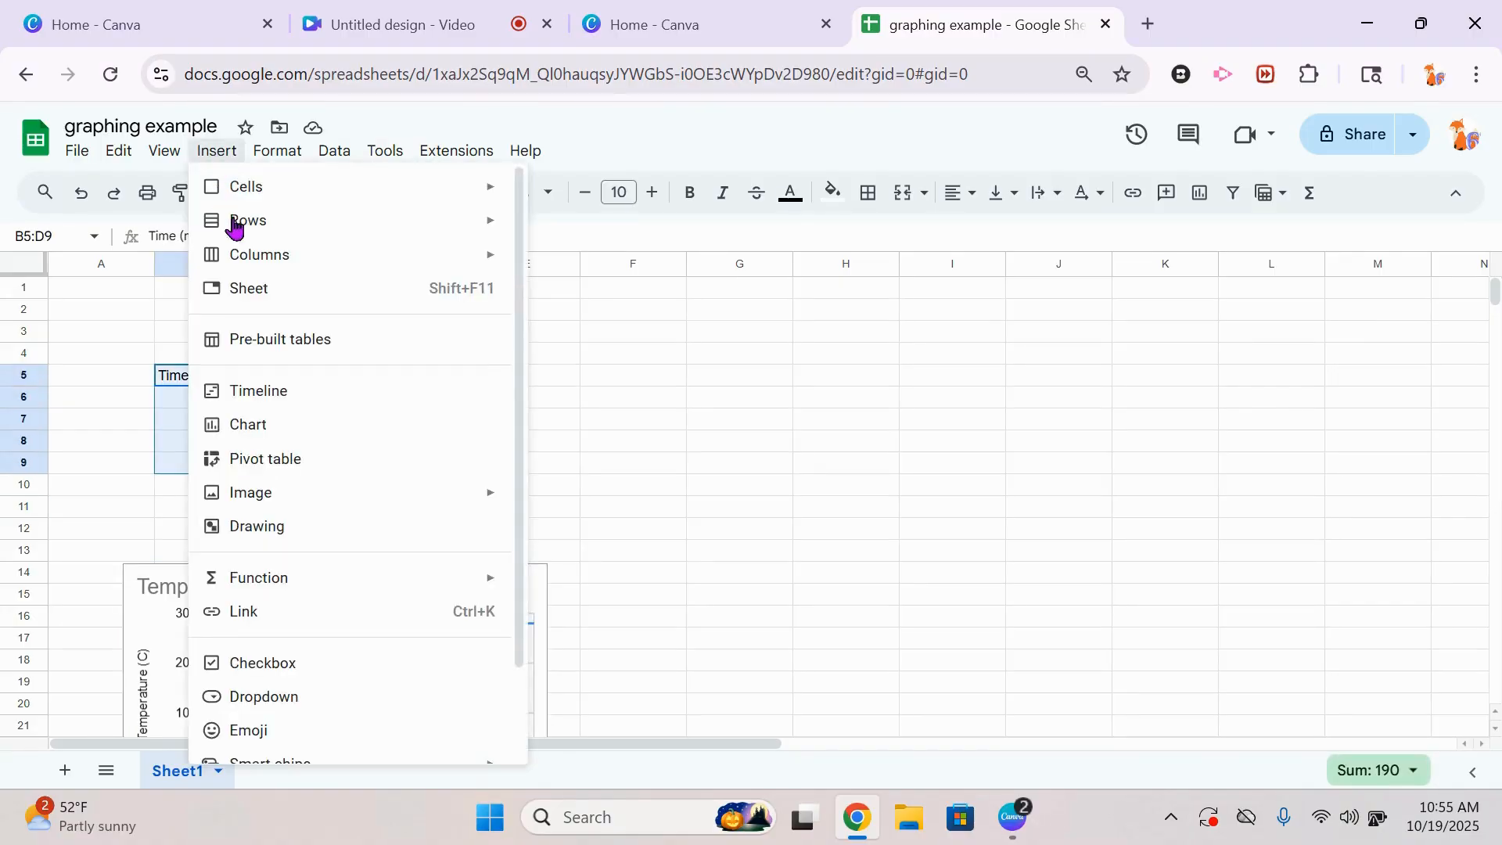
left_click(268, 429)
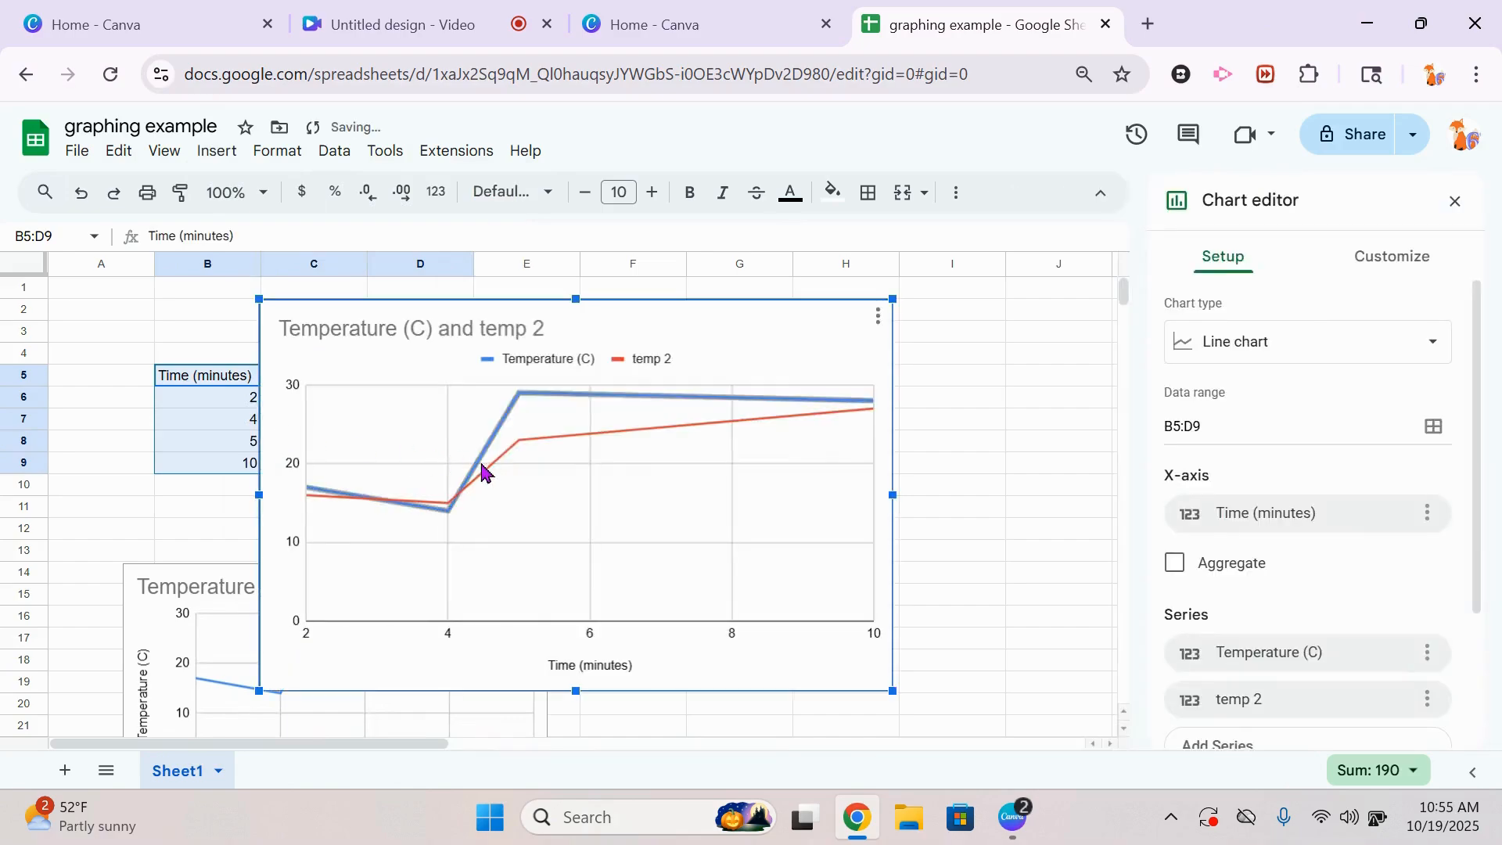
- Shrink the two-series temperature chart to about half its width and height, uncovering the data table
left_click_drag(255, 295, 575, 493)
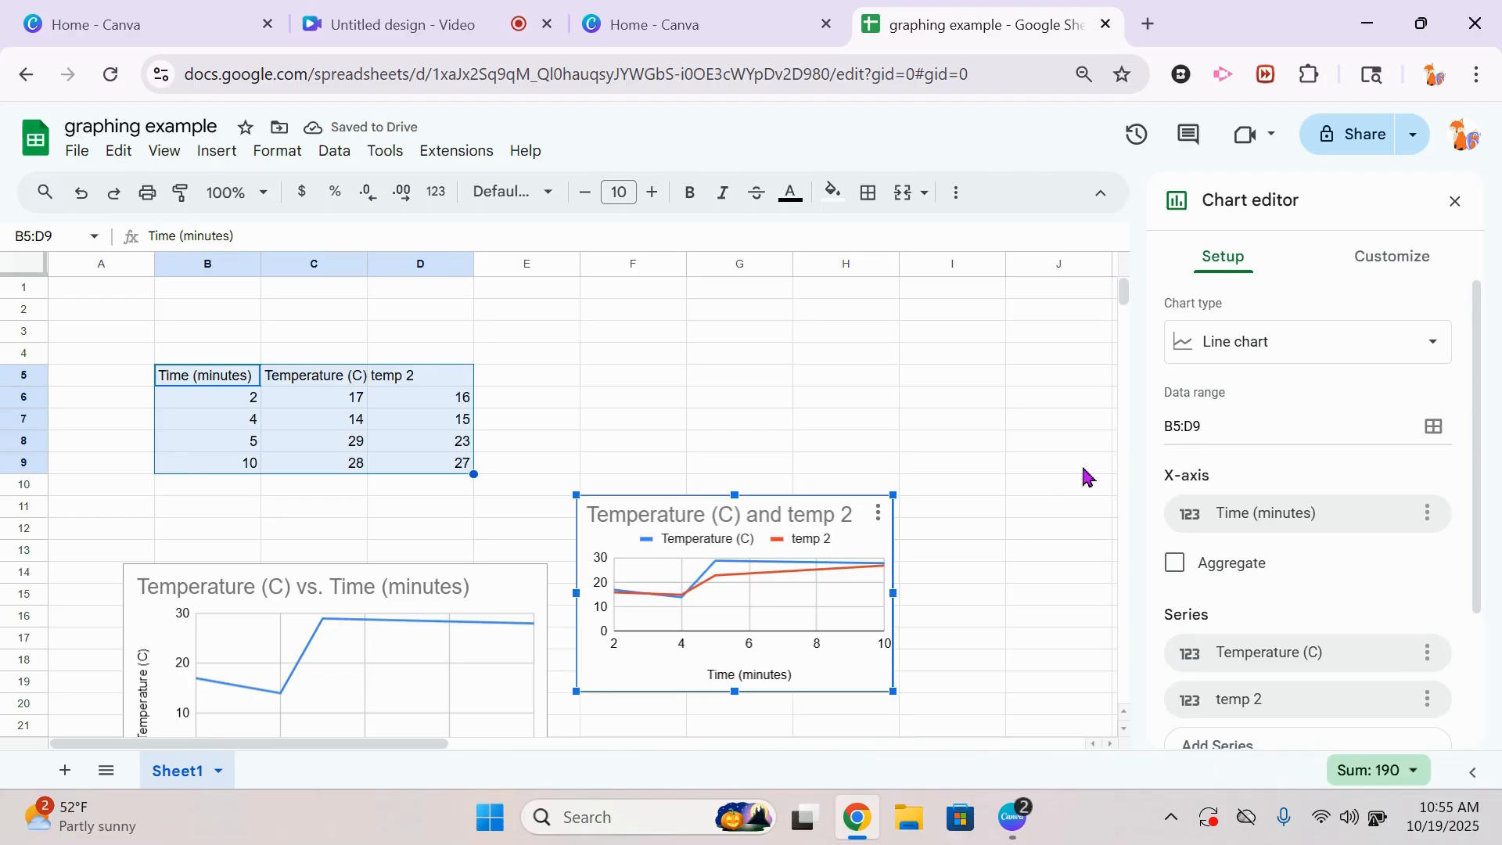
- Try the two-series chart as a column chart and as a pie chart, and return it to a line chart
left_click(1234, 341)
left_click(1237, 567)
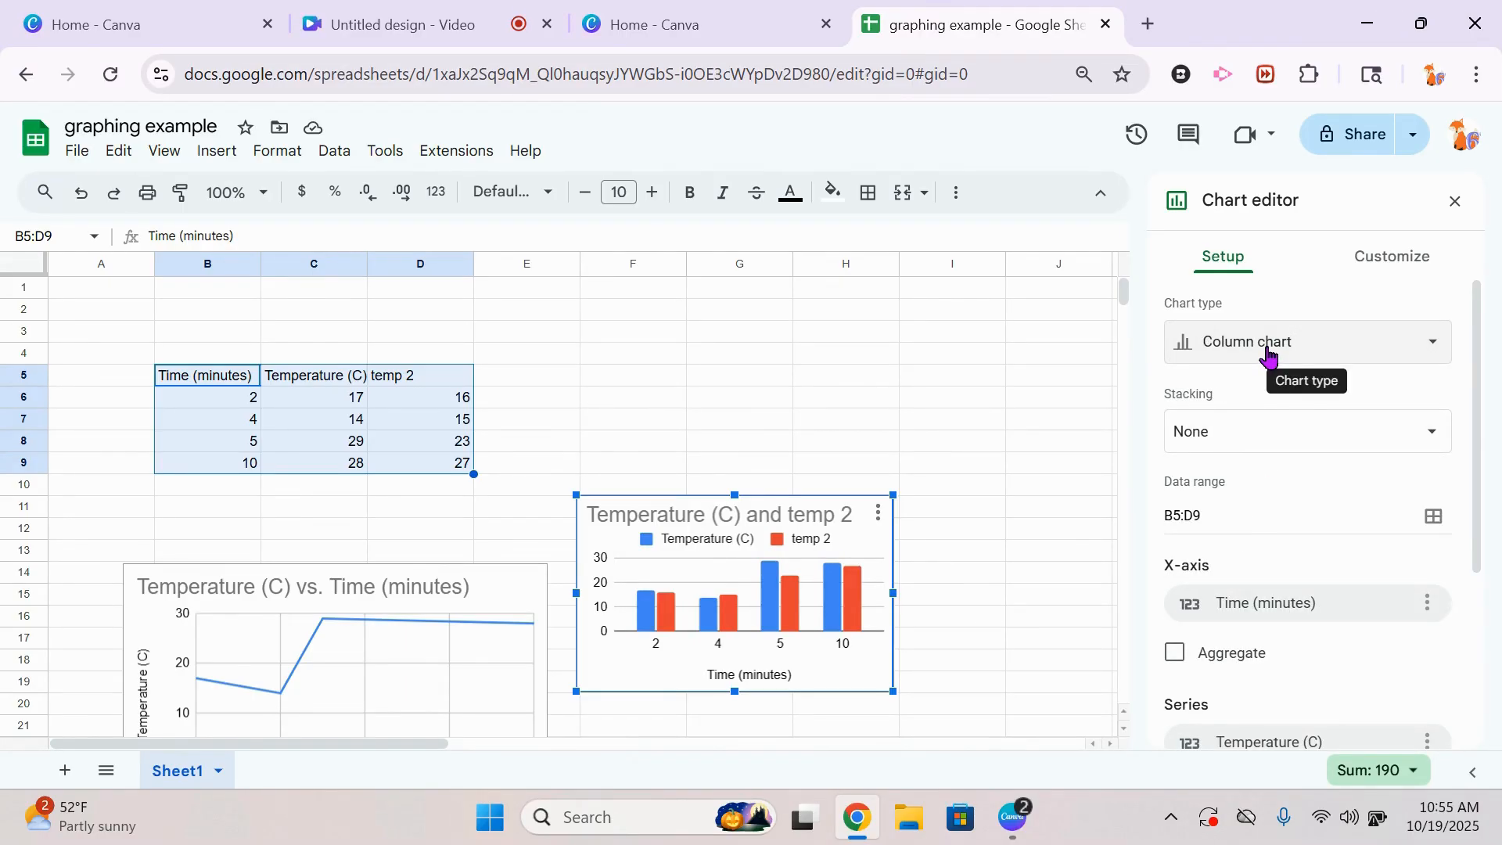
left_click(1269, 356)
scroll(1307, 501, "down", 5)
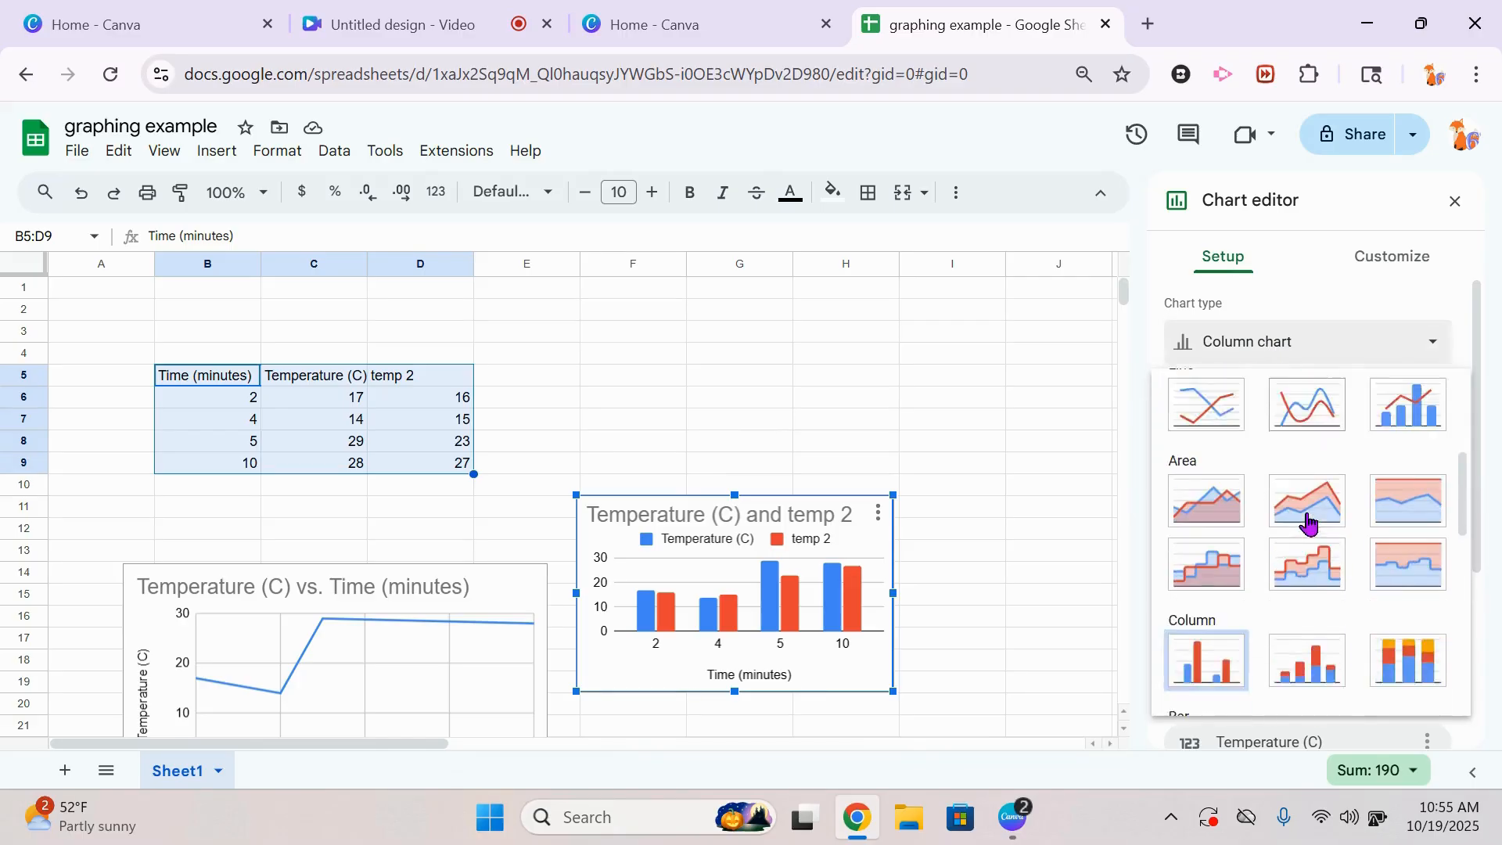
scroll(1308, 523, "down", 5)
left_click(1180, 594)
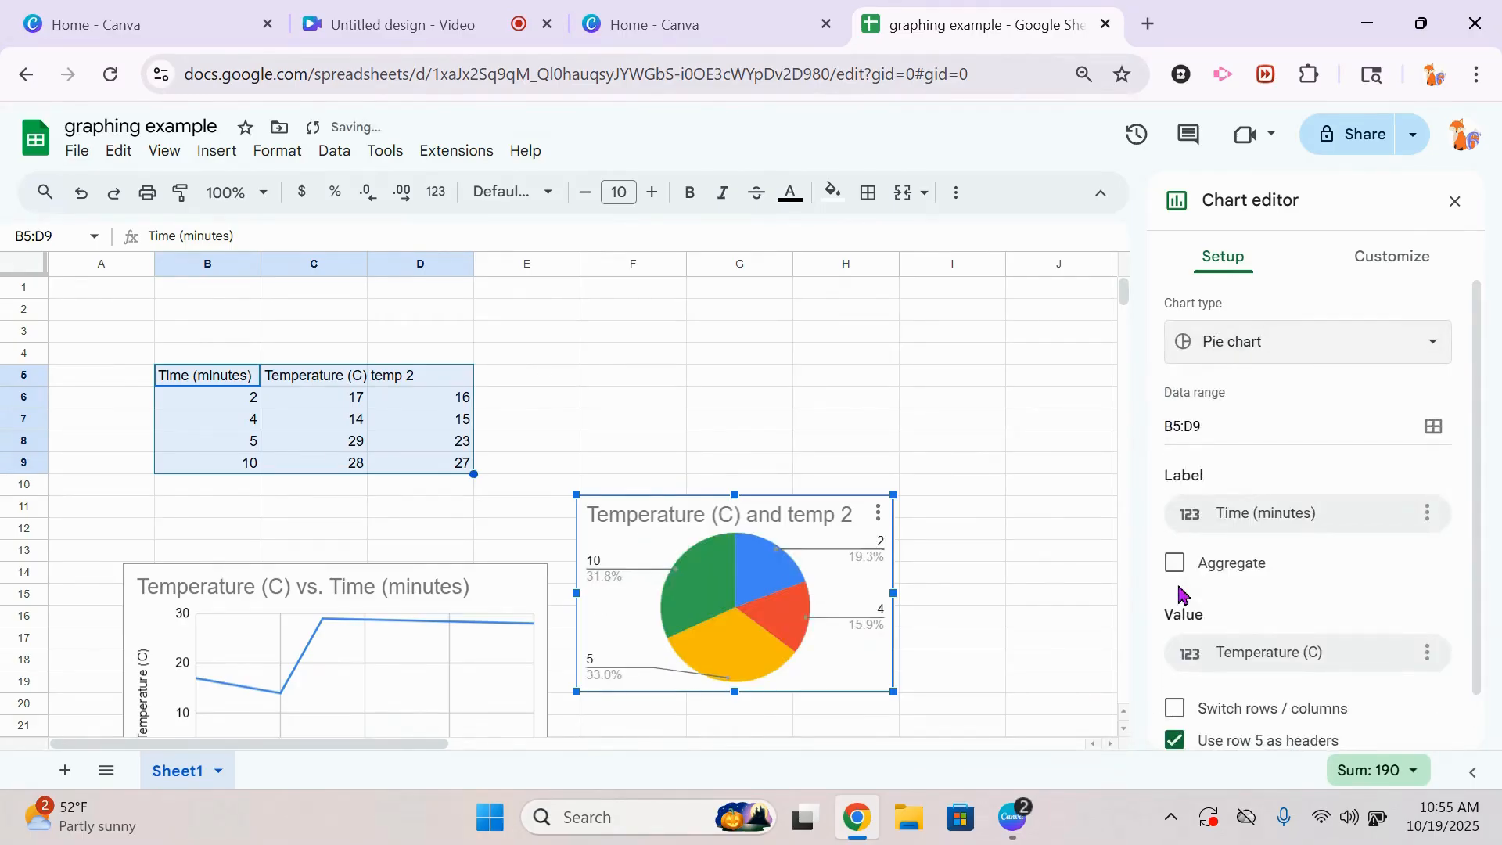
left_click(1262, 342)
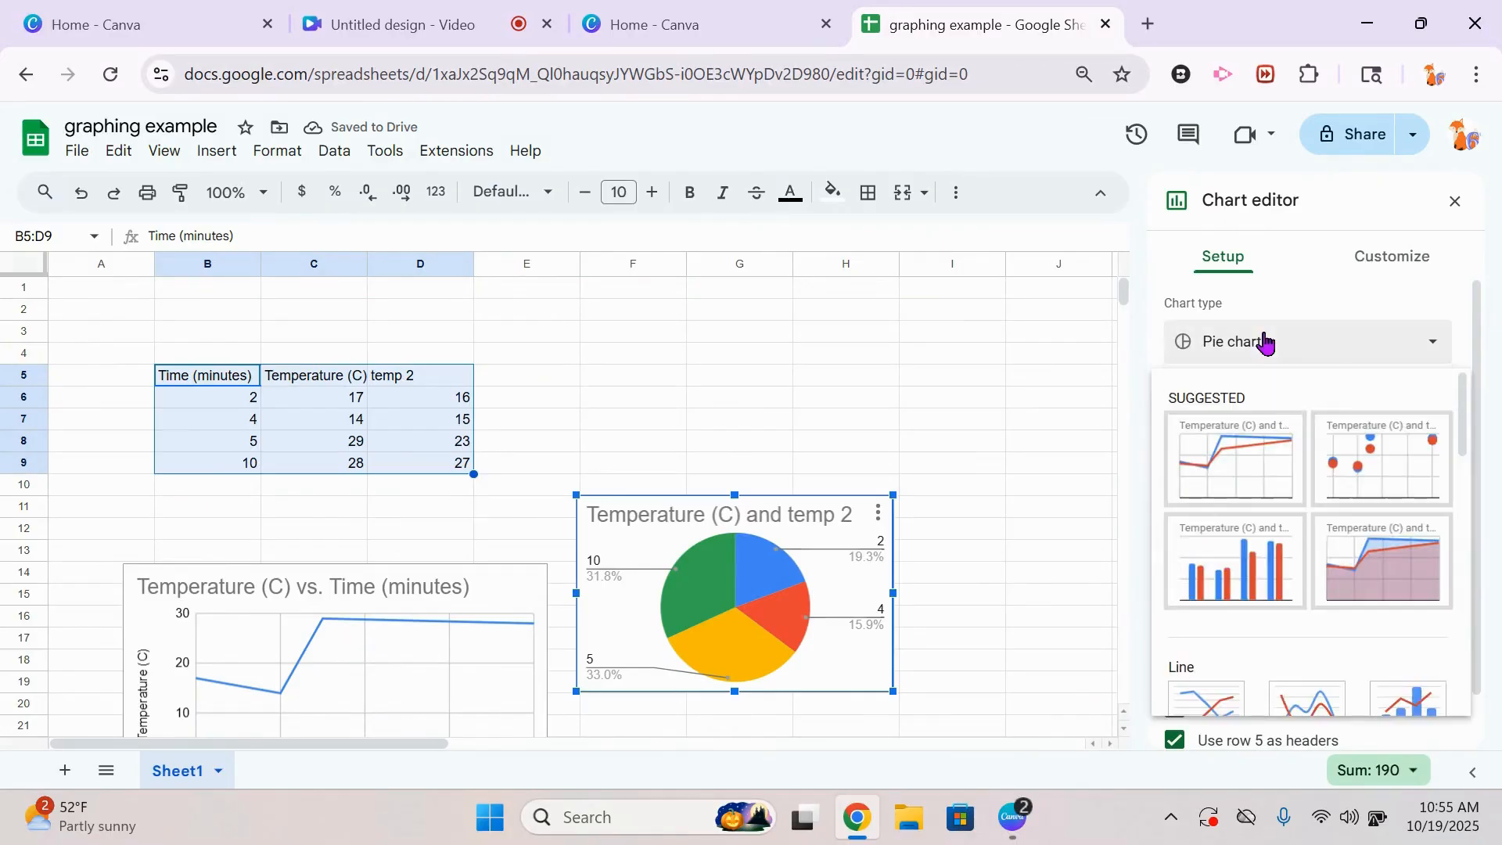
left_click(1253, 465)
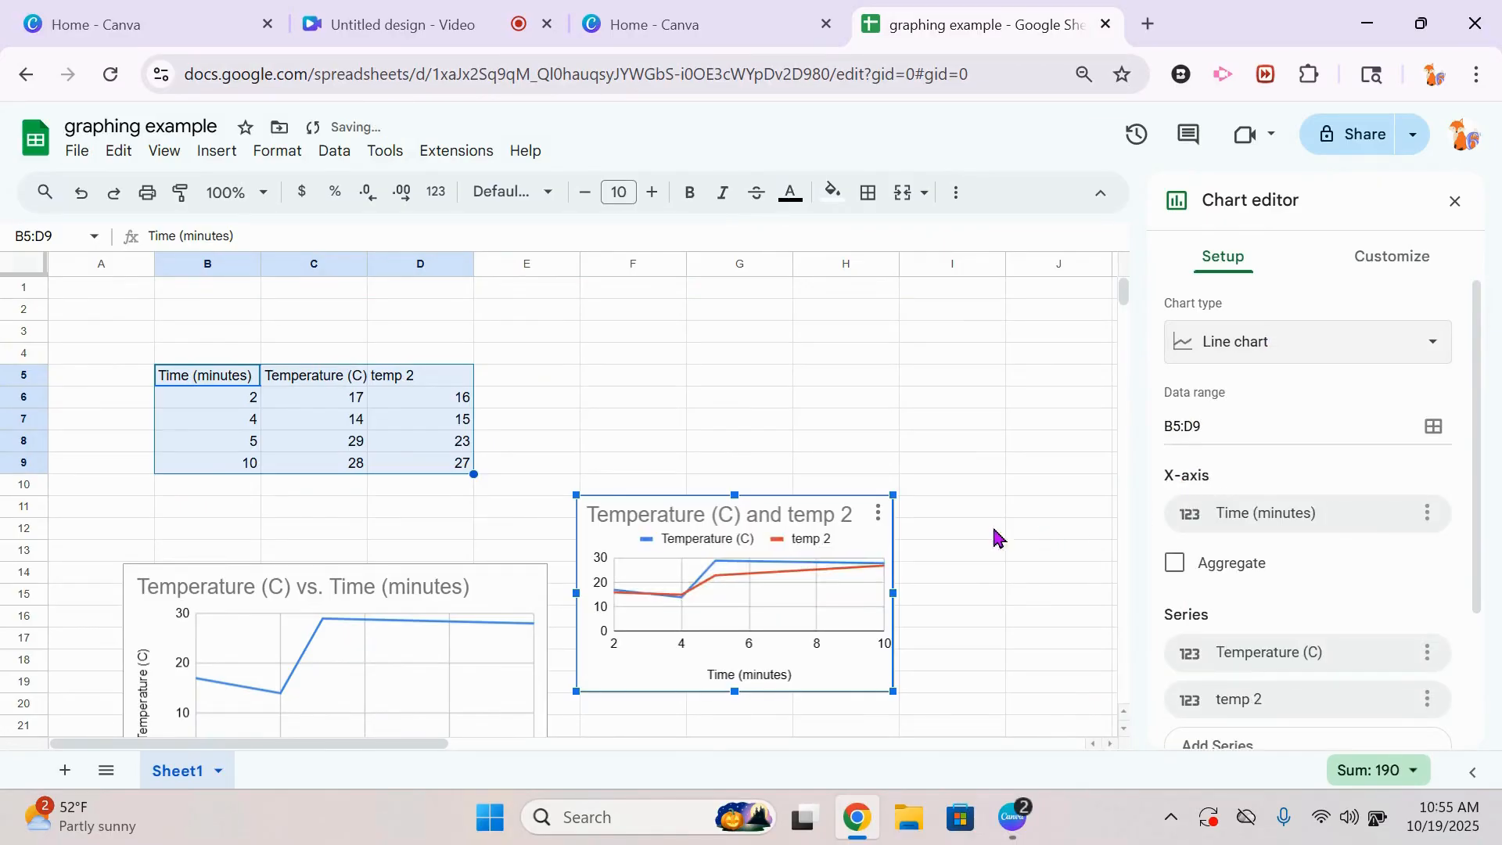
- Move the two-series chart down beside the first temperature chart so its upper edge sits at about row 14
left_click_drag(849, 540, 861, 618)
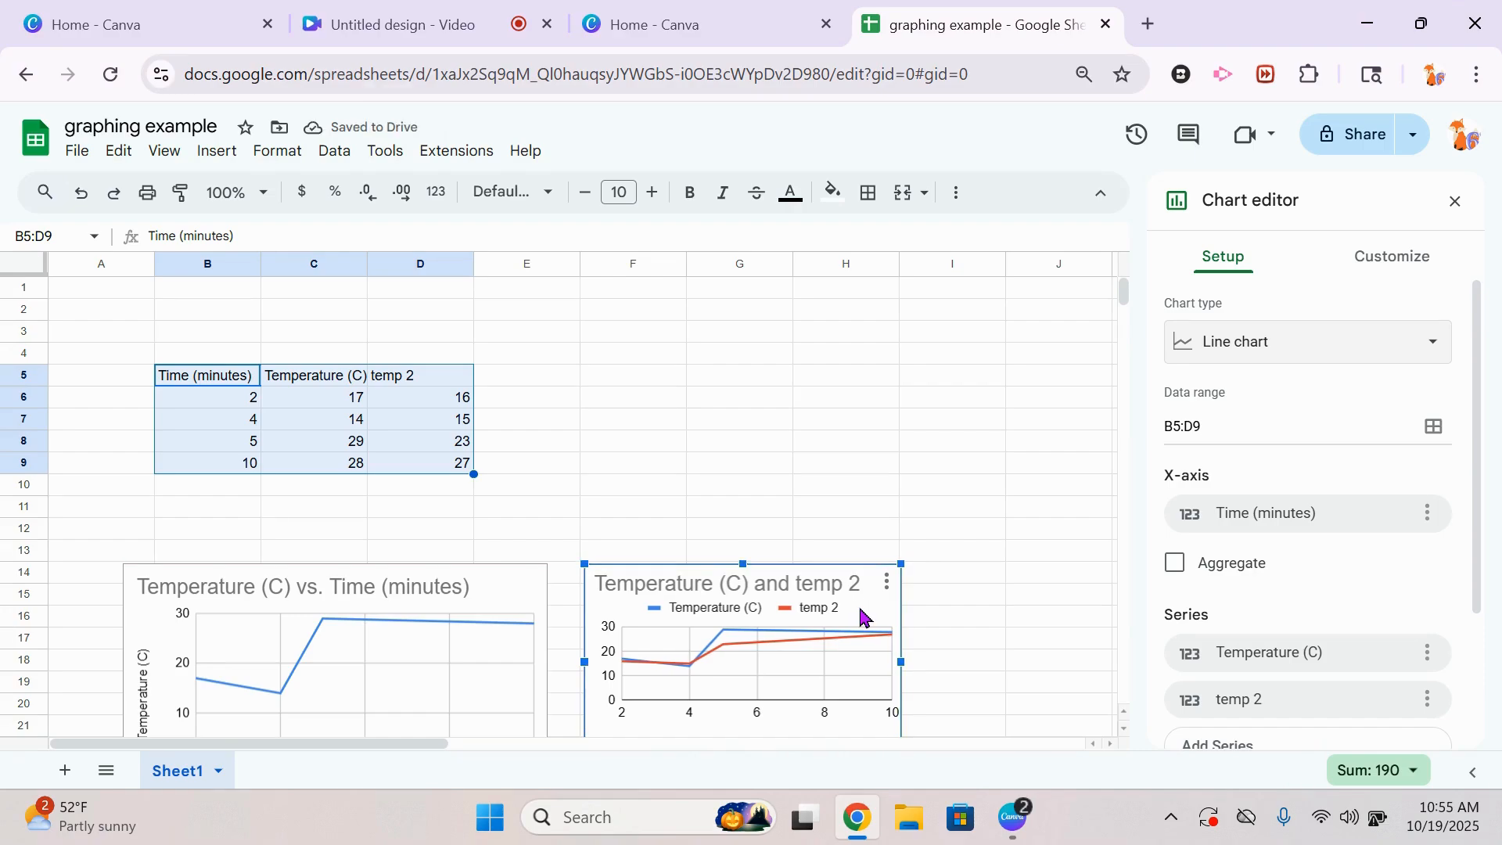
- Start a second table by entering the headers "color" in F5 and "amount" in G5
left_click(646, 384)
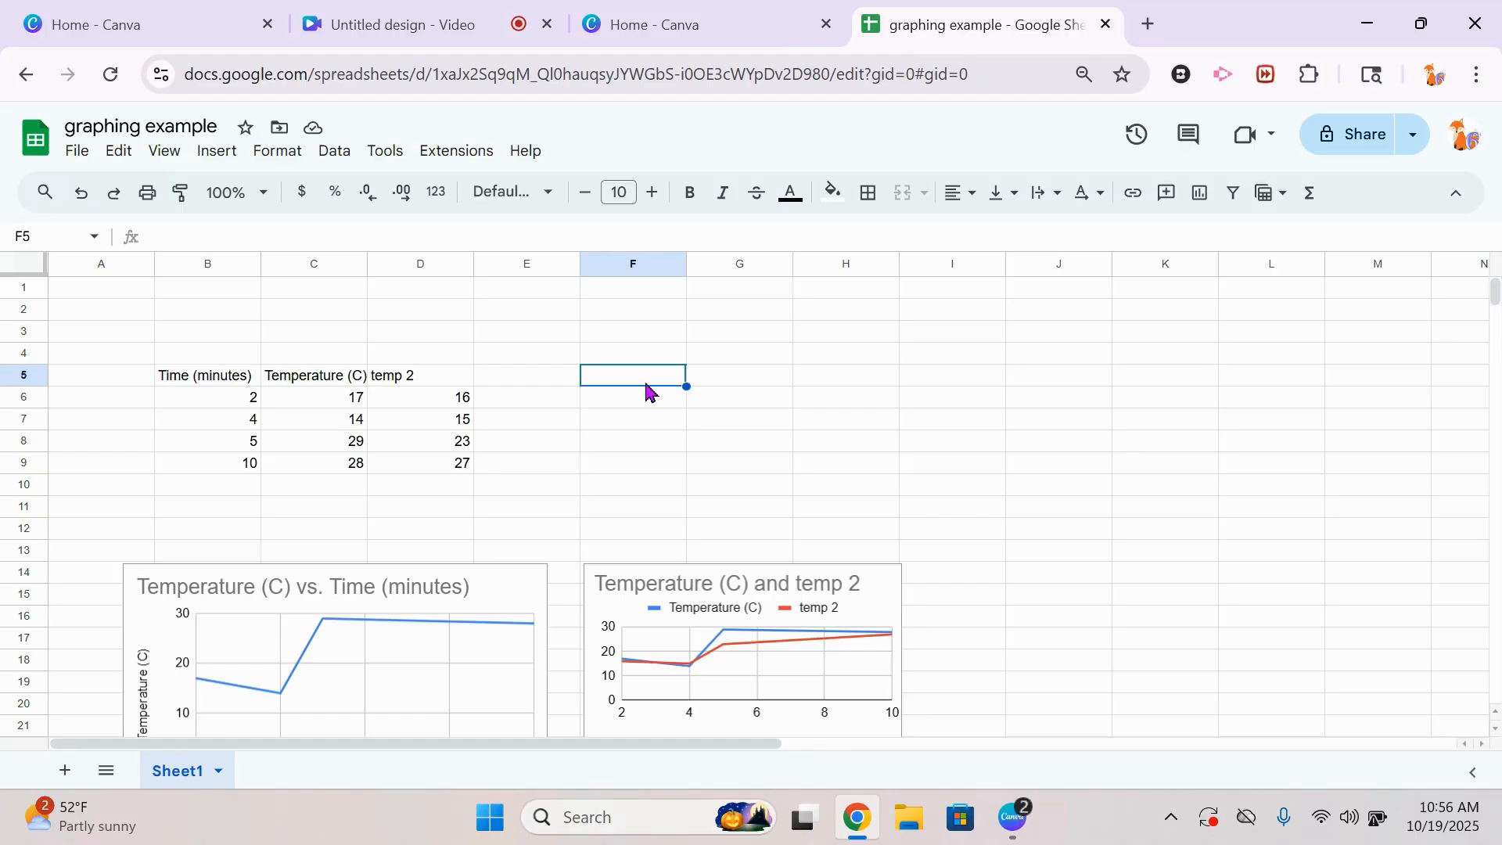
type("color")
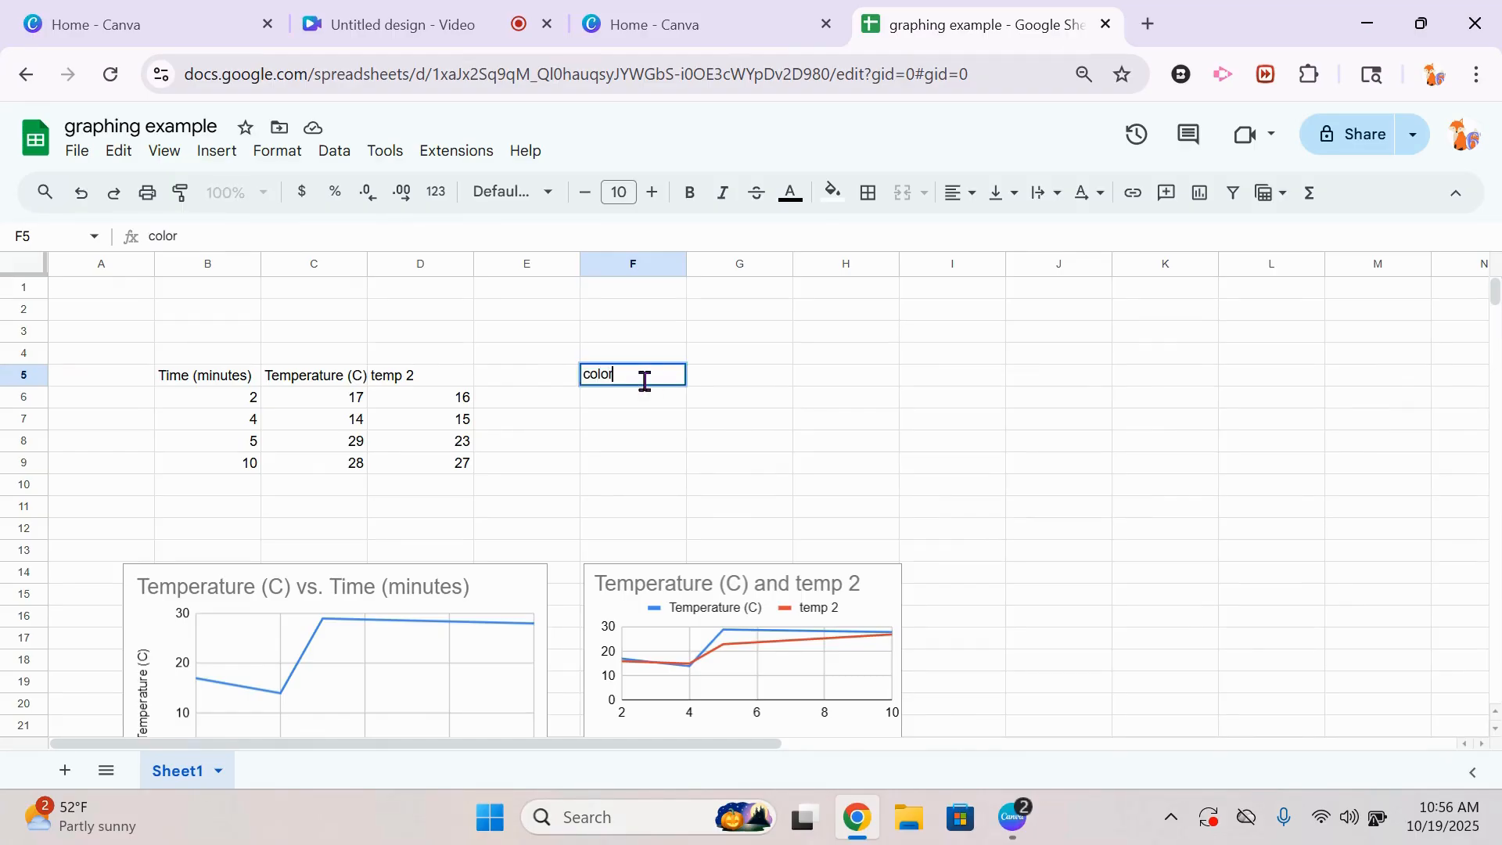
key("Tab")
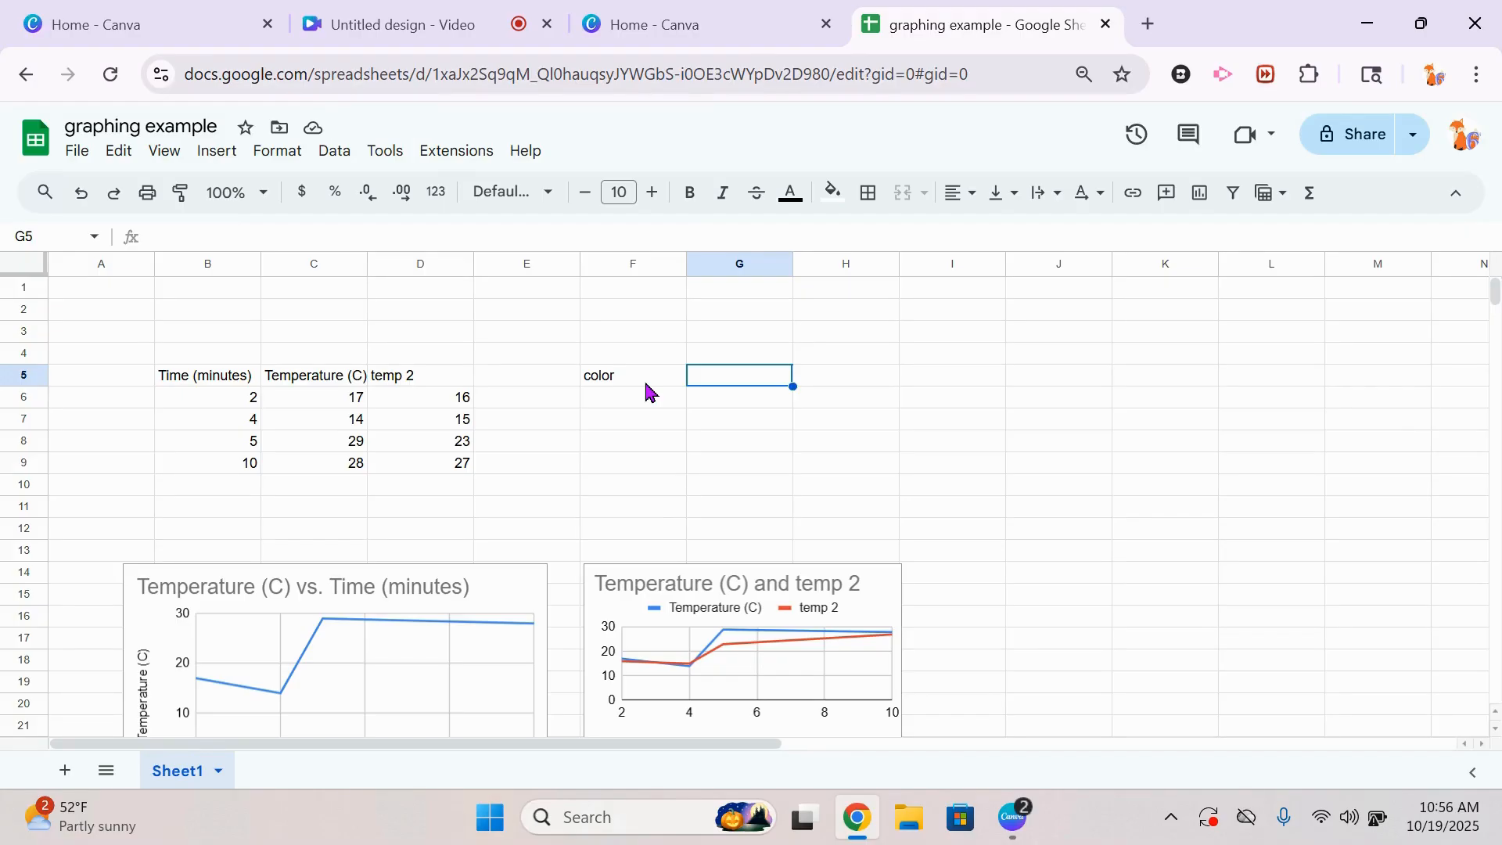
type("amount")
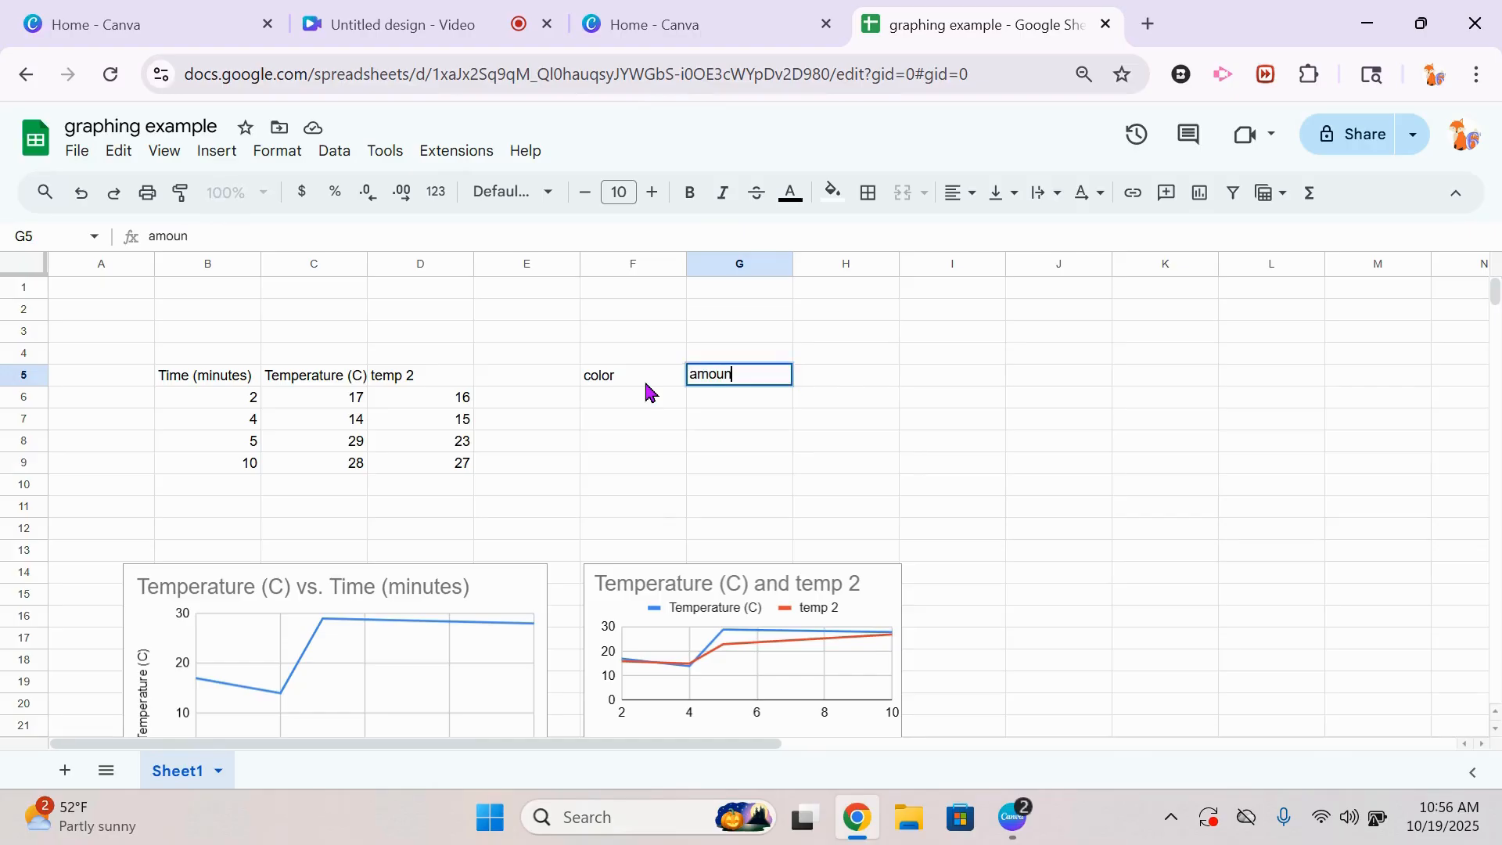
- Fill the color table with purple and 130 in row 6, and gold and 50 in row 7
left_click(654, 406)
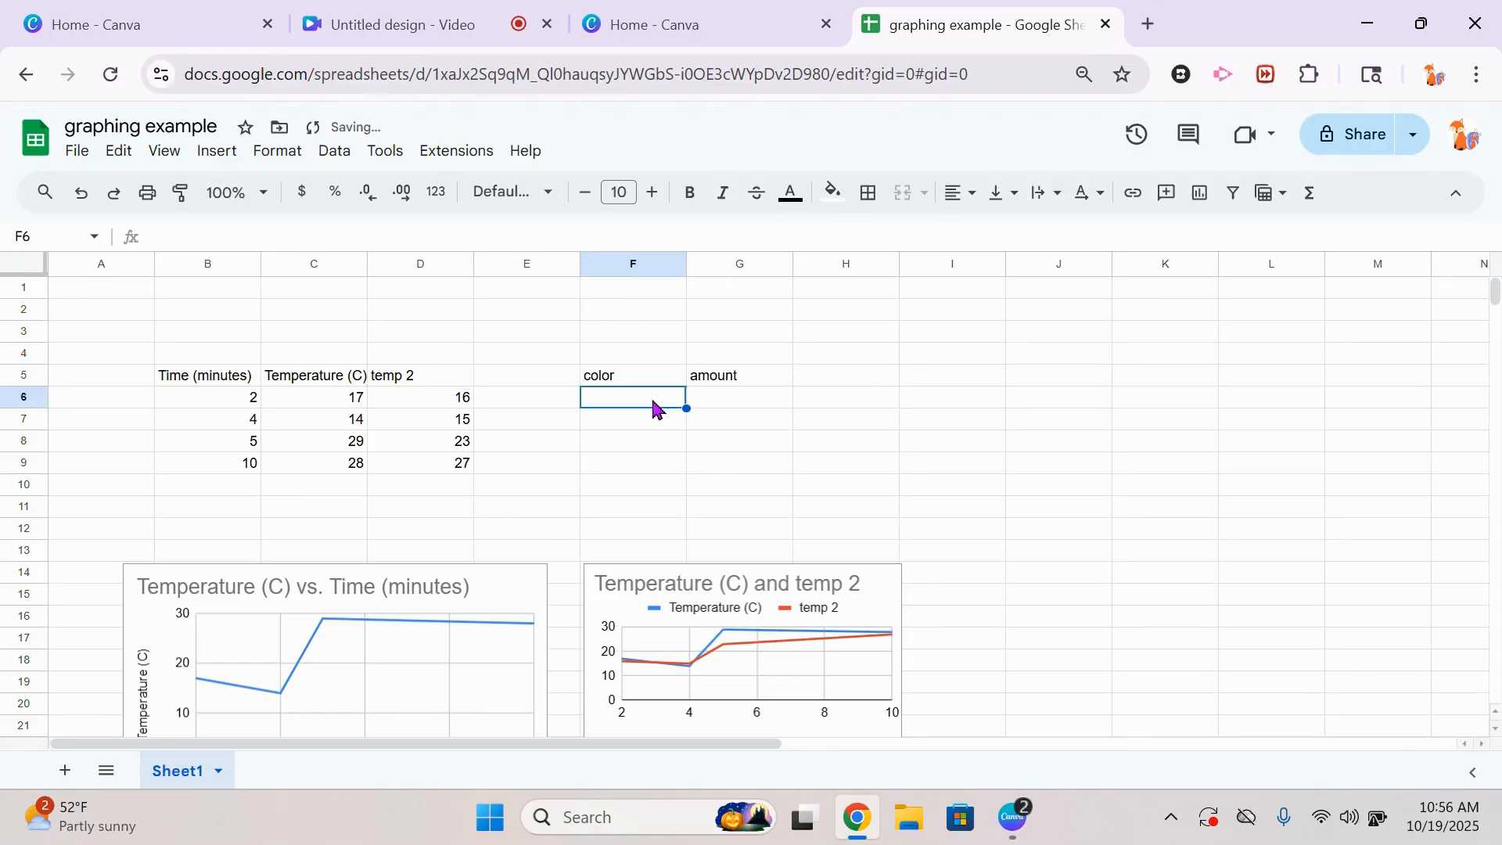
type("purp")
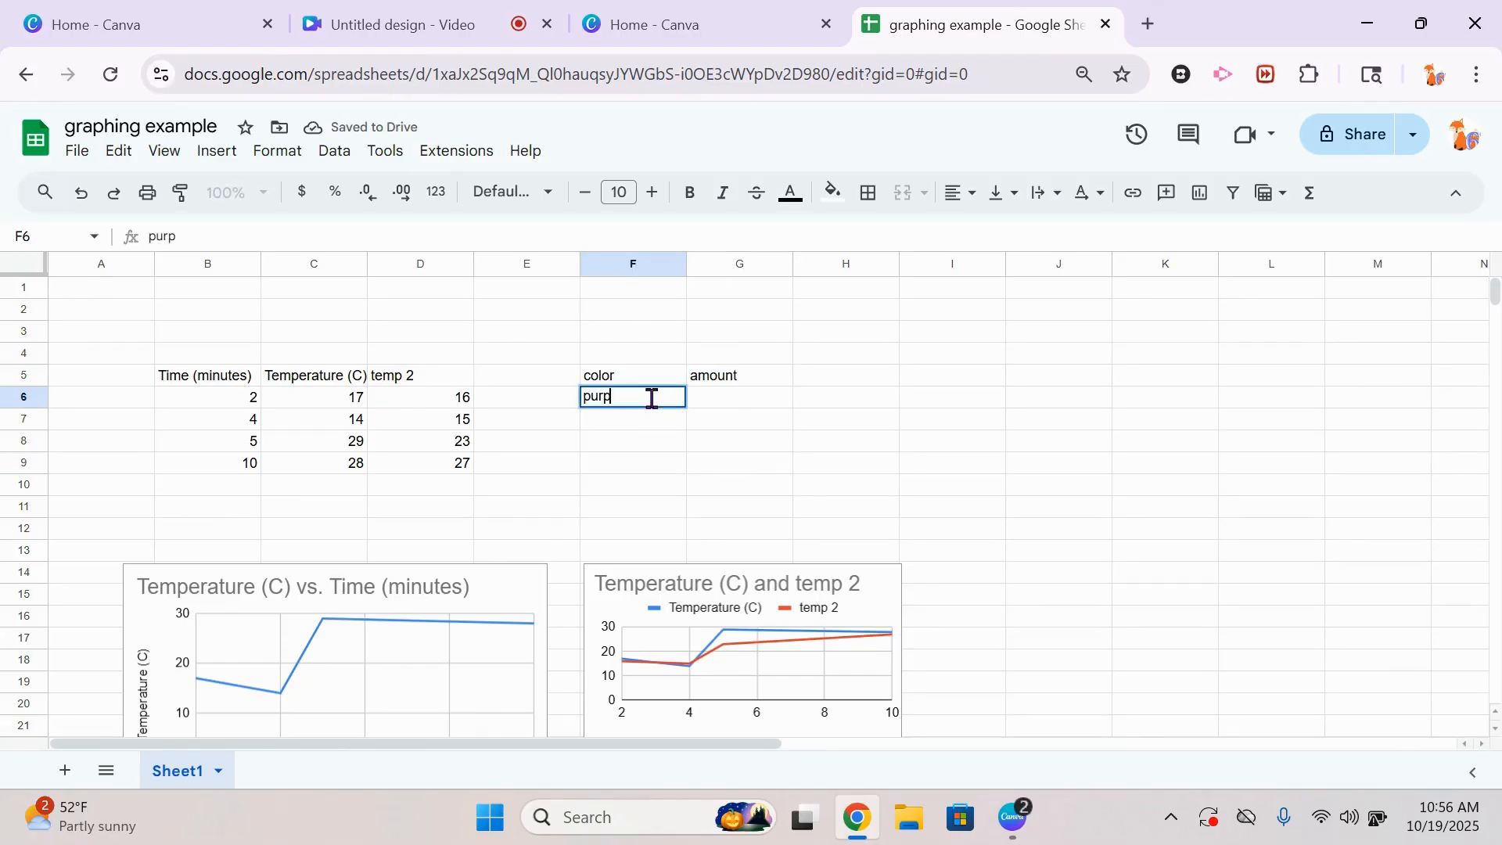
type("le")
key("Tab")
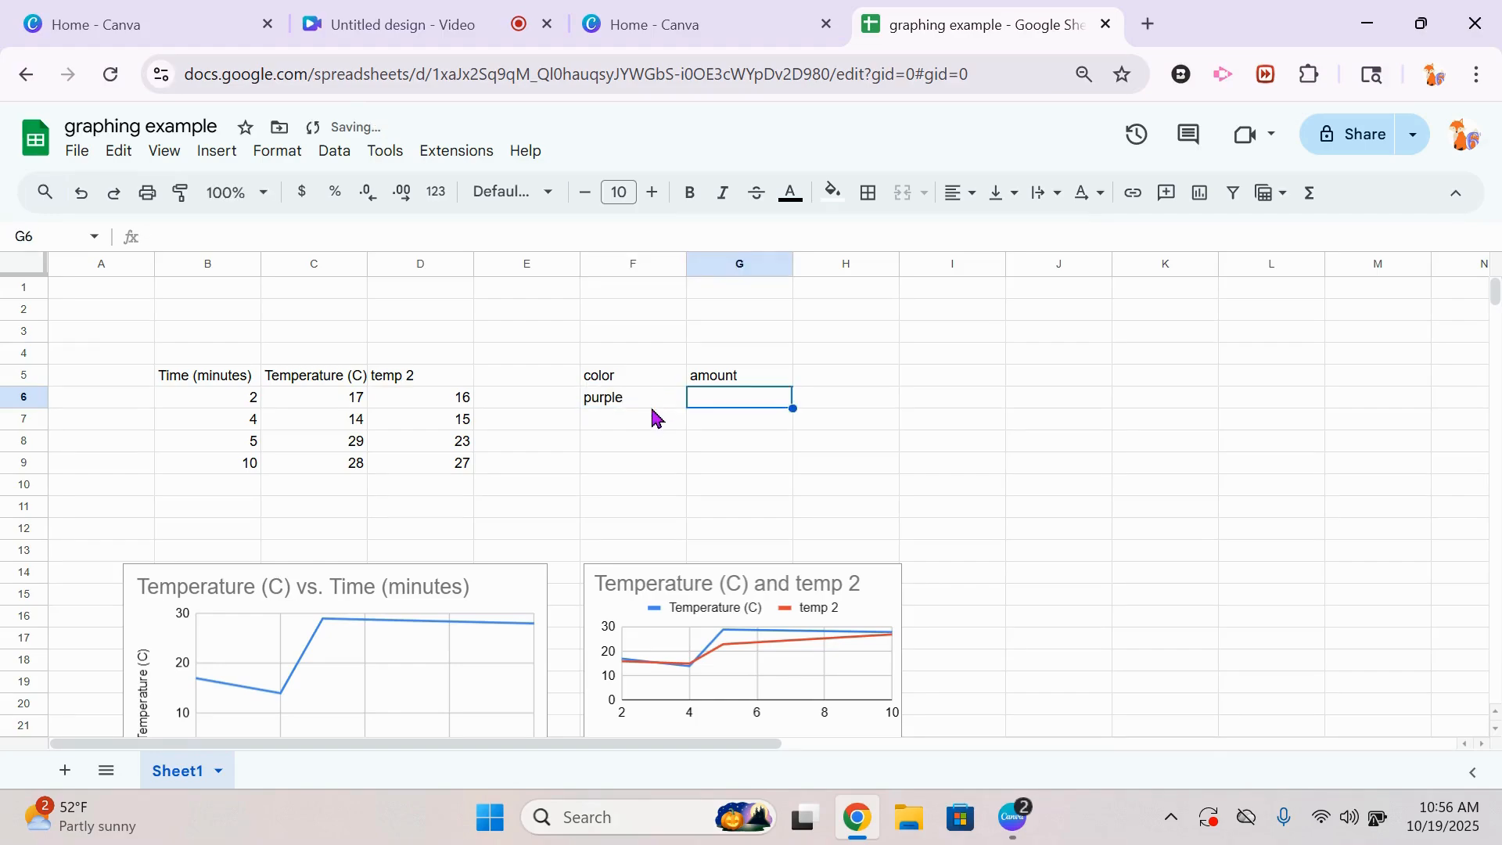
left_click(648, 427)
type("gold")
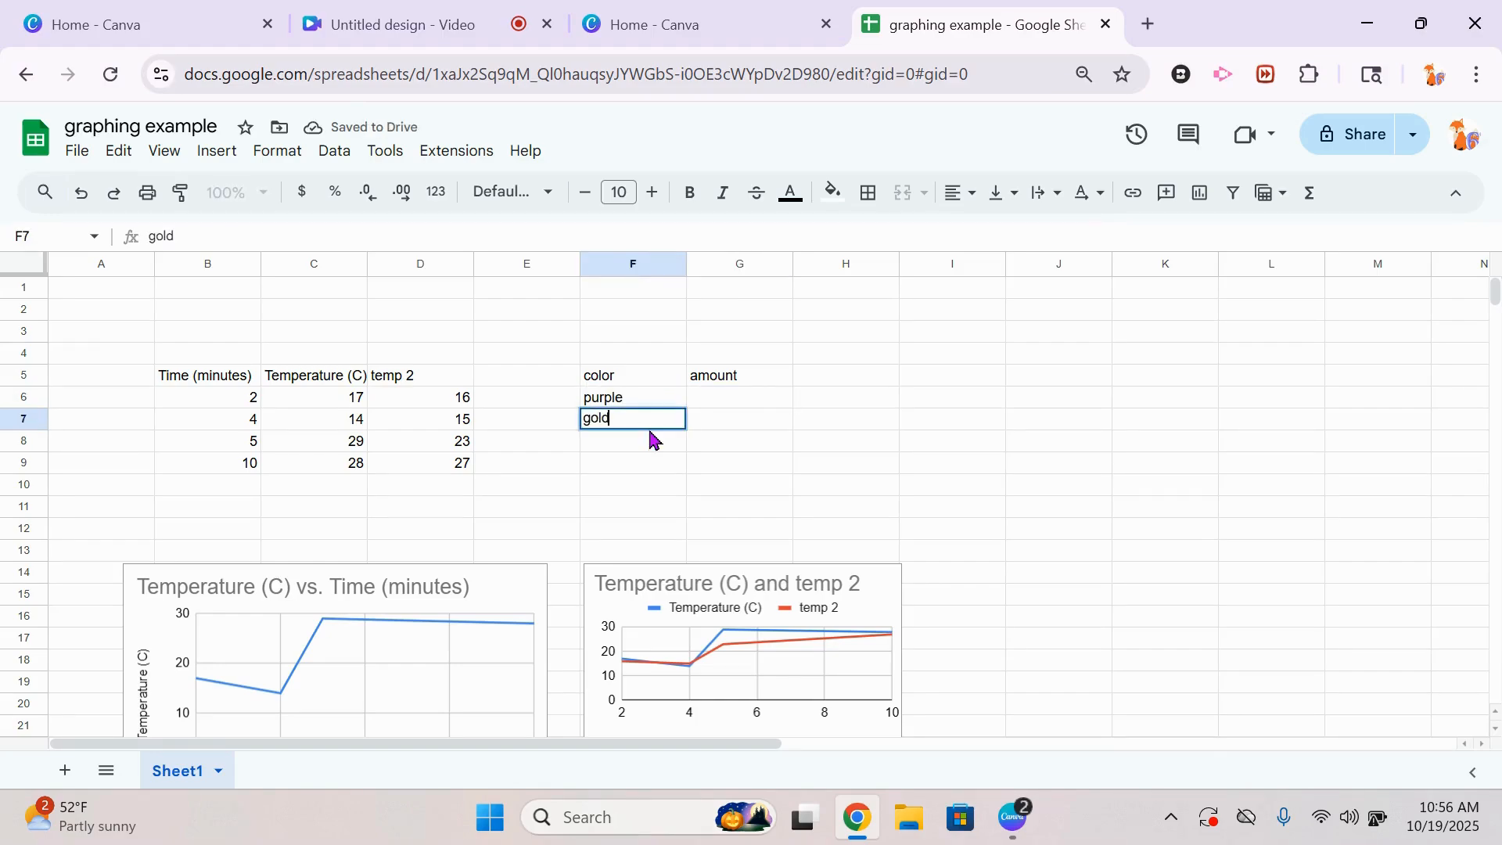
left_click(749, 401)
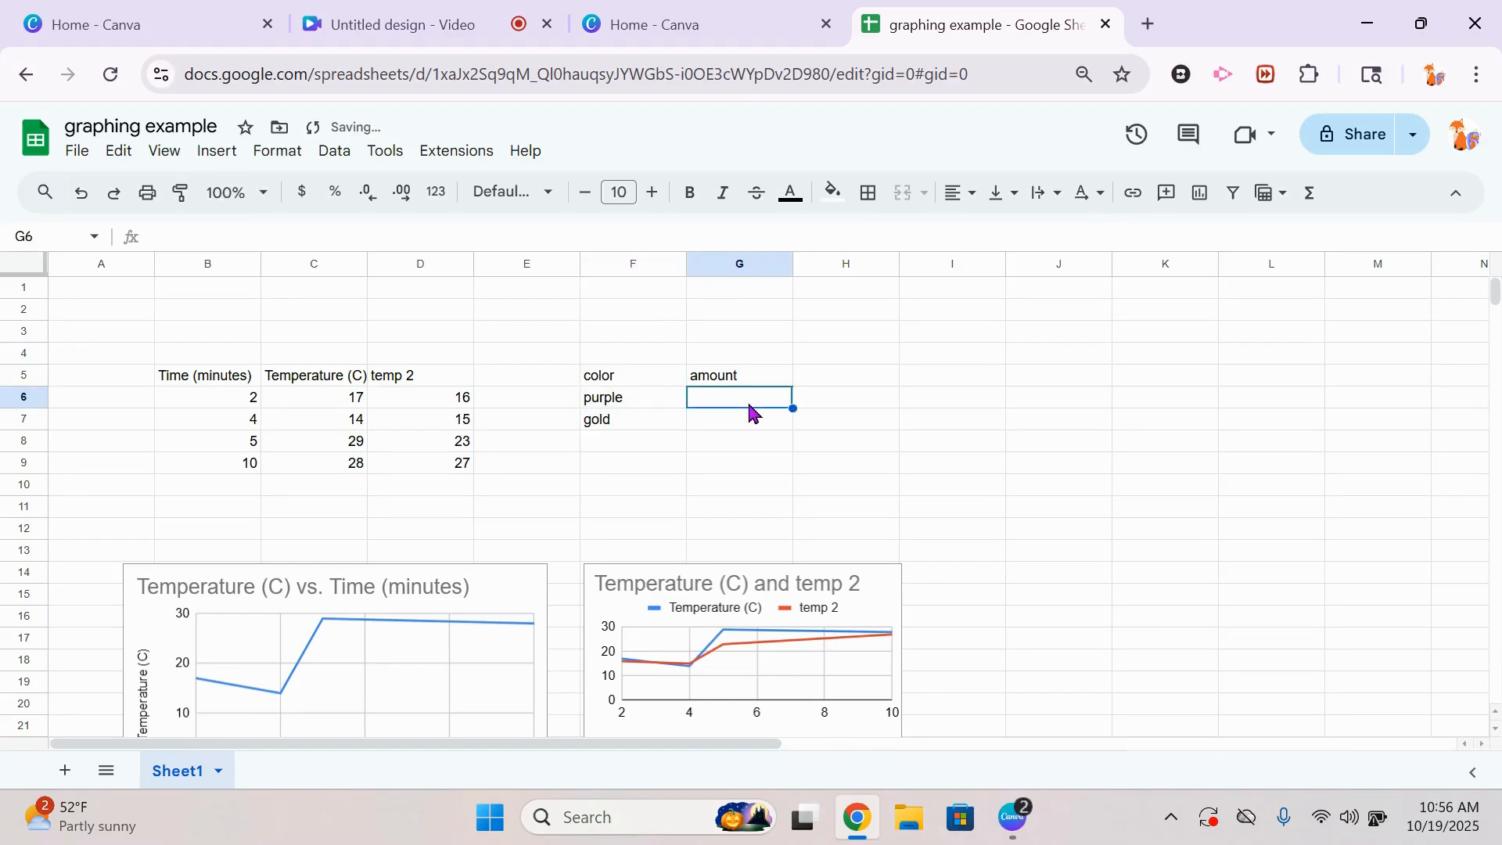
type("130")
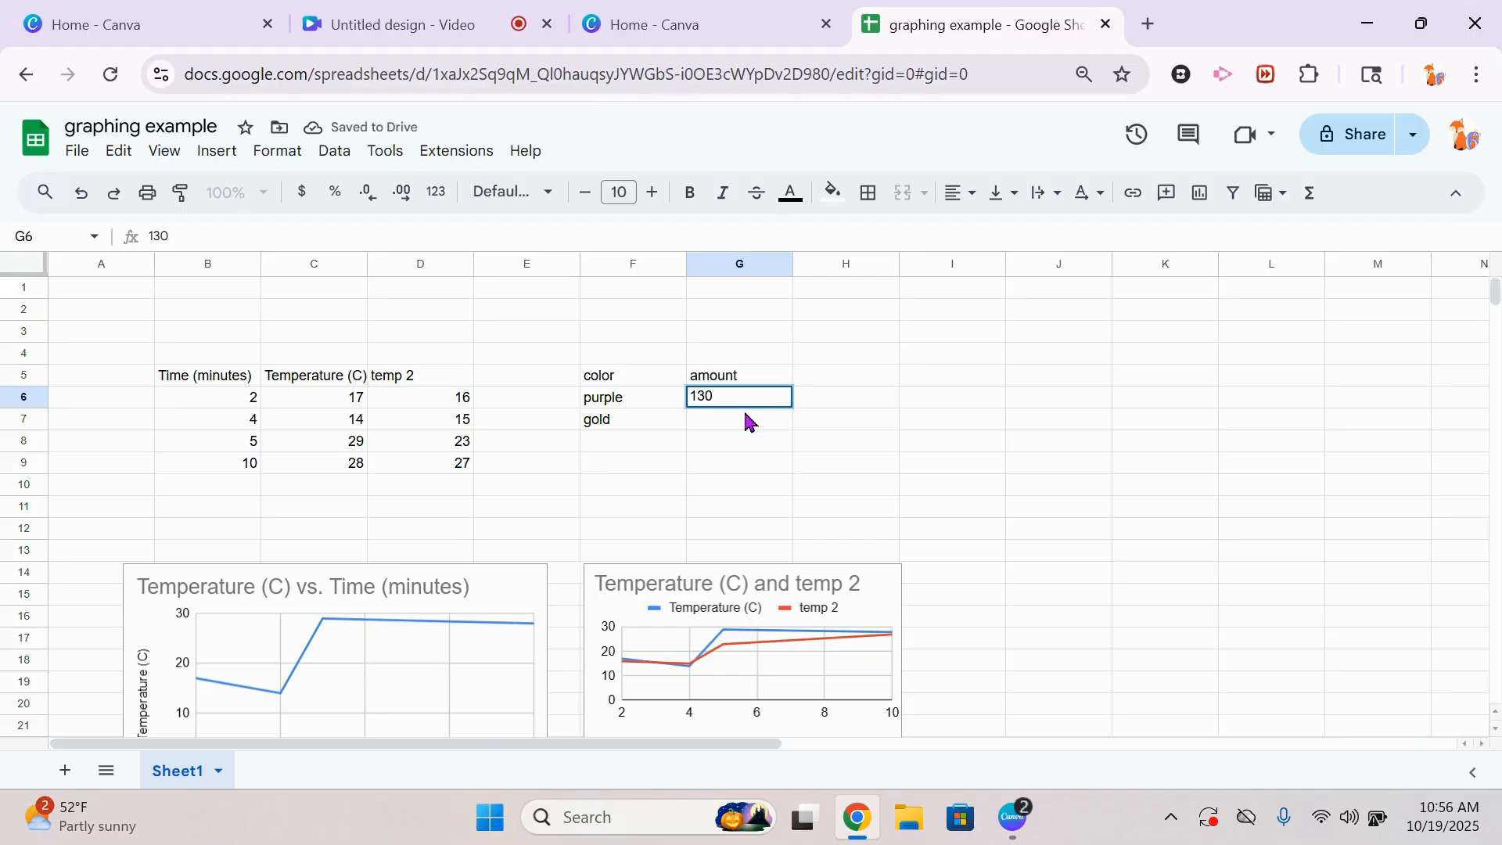
key("Return")
type("50")
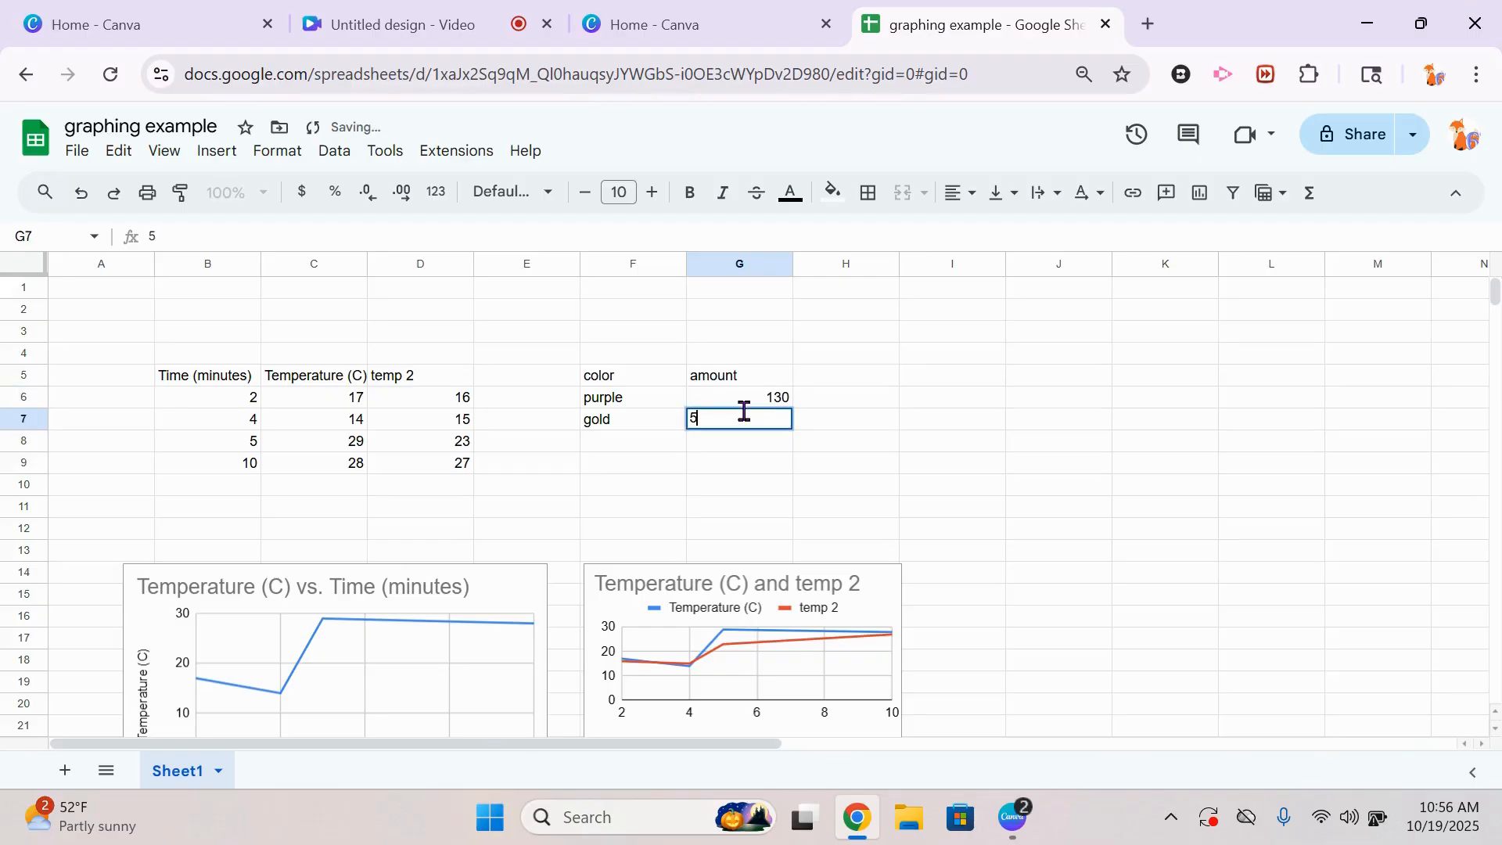
left_click(765, 462)
- Insert a pie chart of the color and amount data in F5:G7
left_click_drag(609, 384, 729, 427)
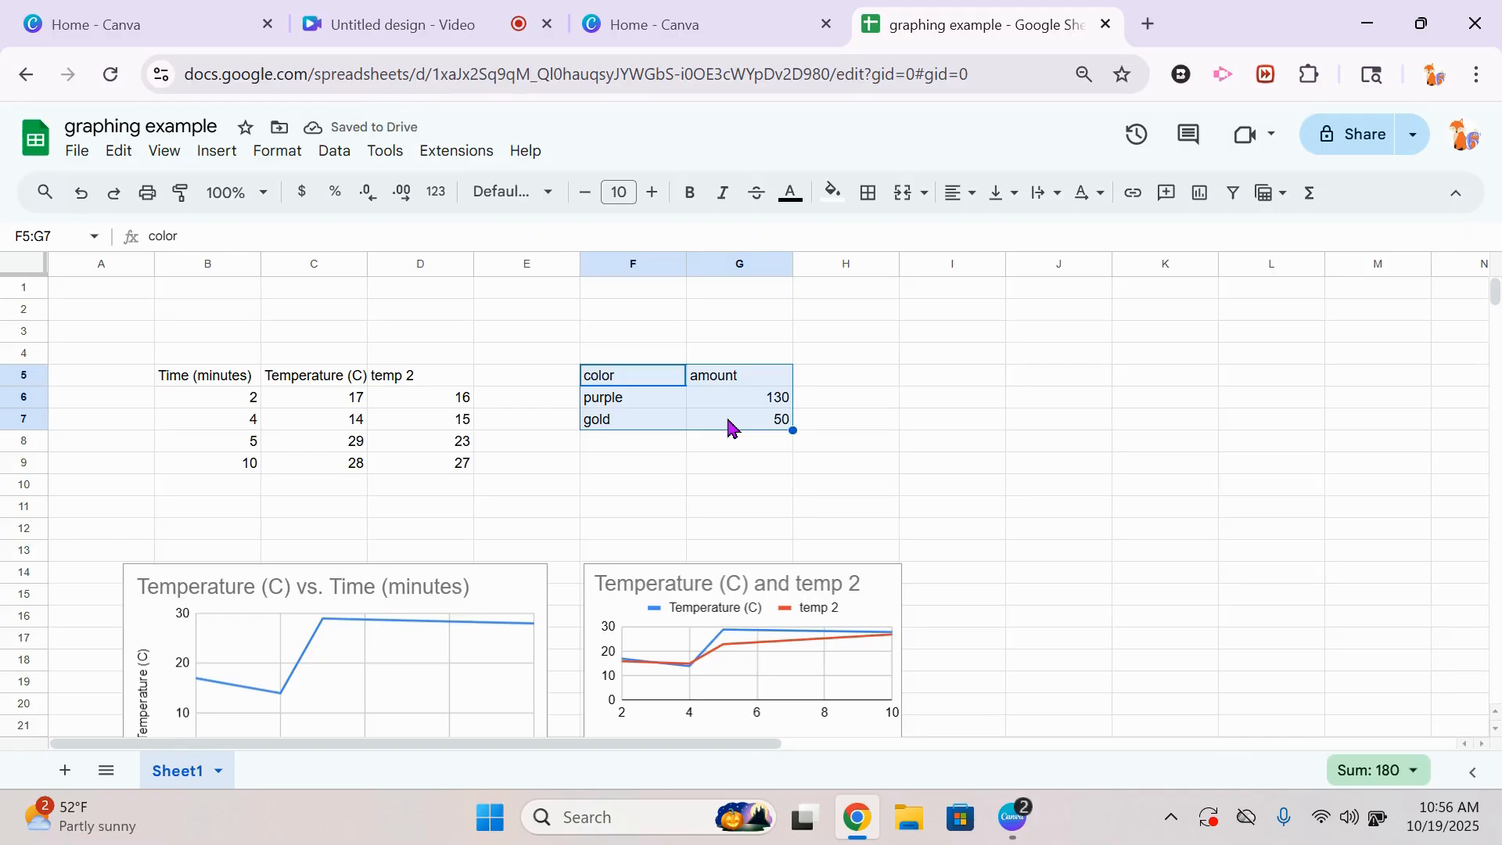
left_click(226, 156)
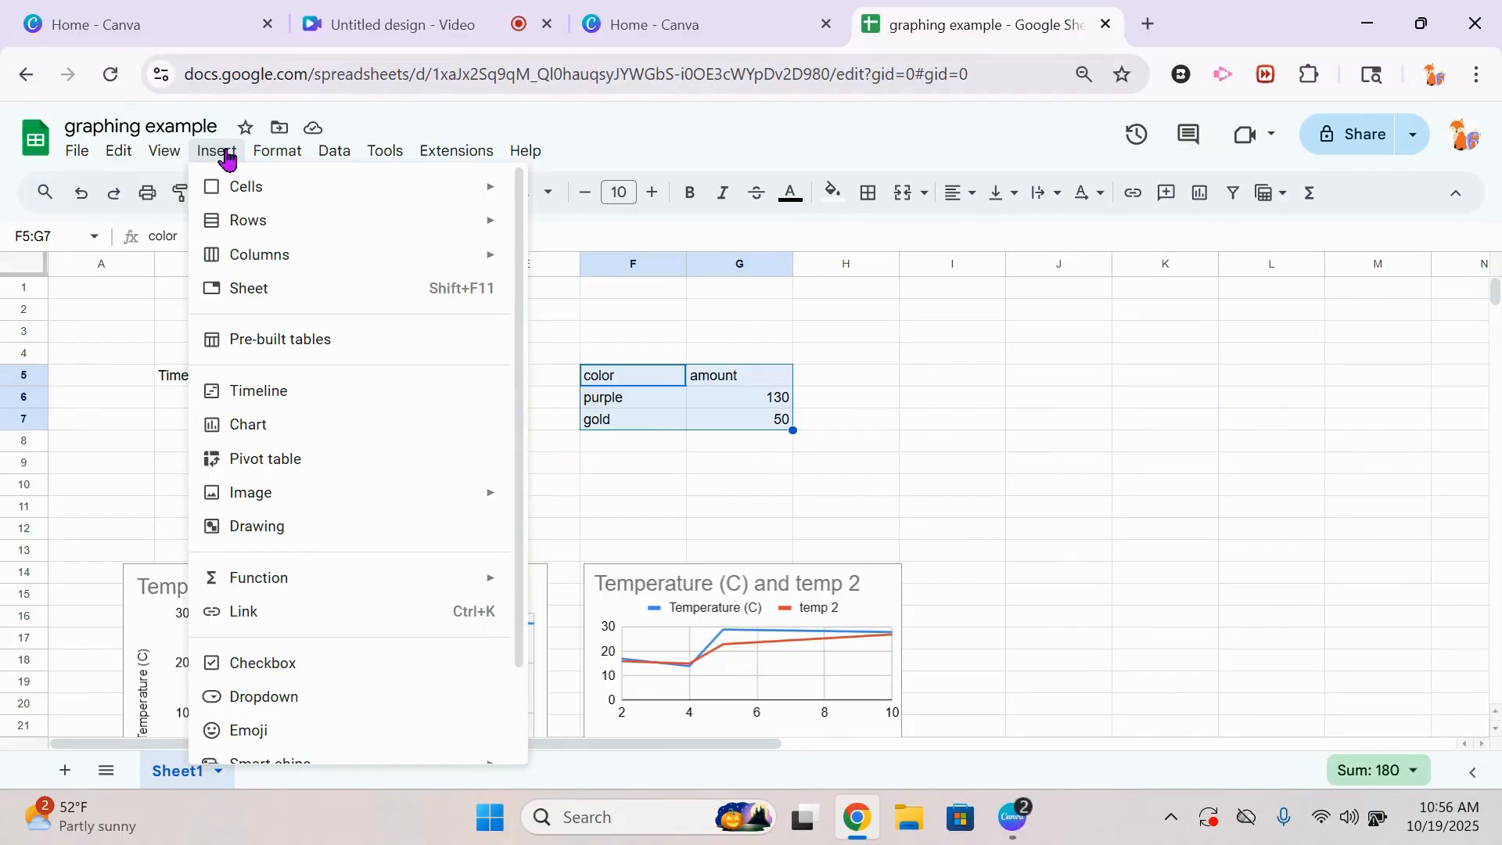
left_click(258, 426)
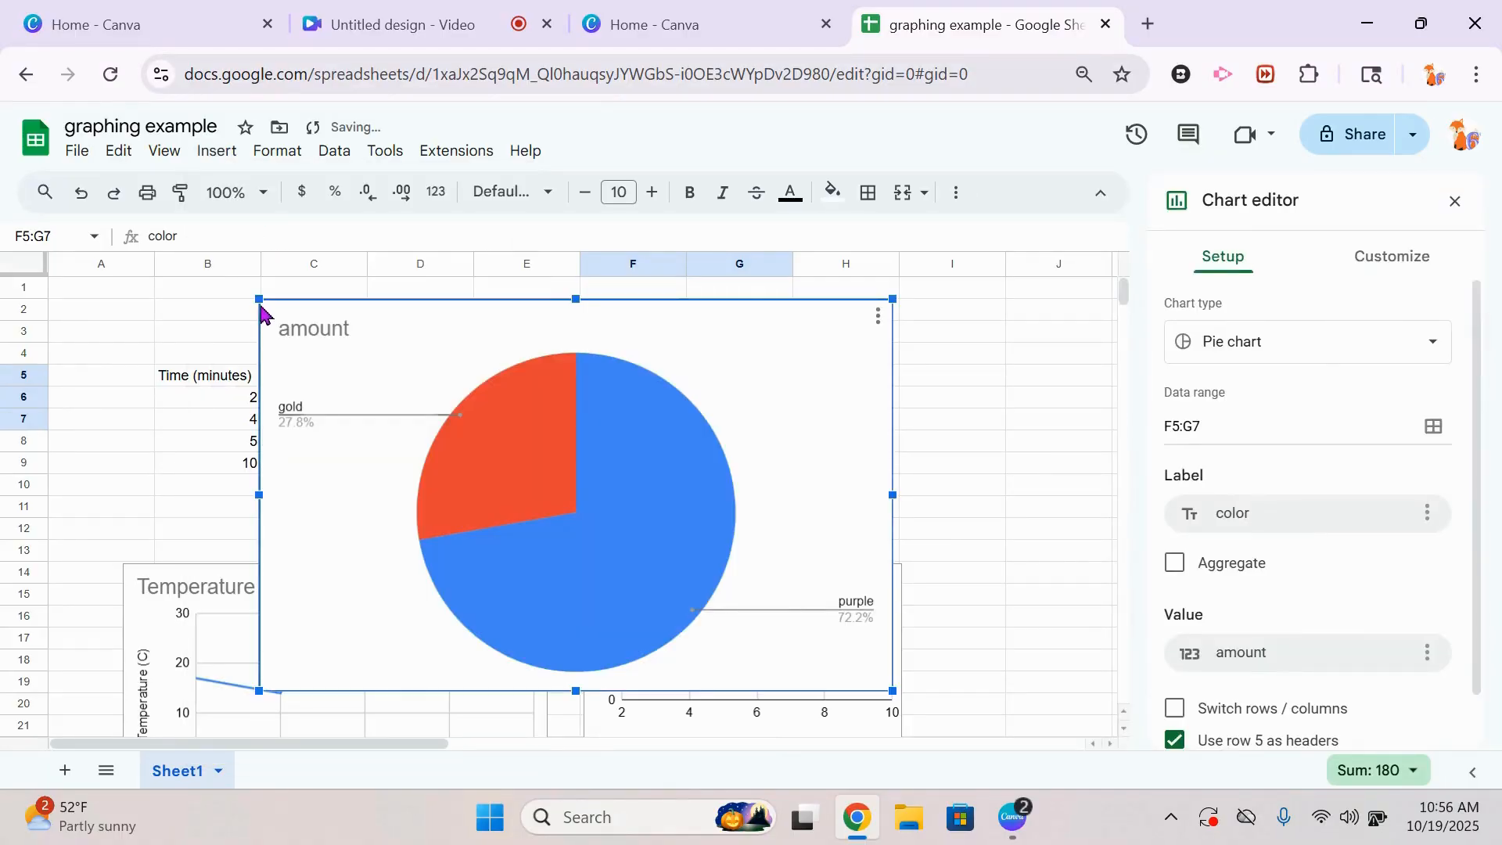
- Shrink the amount chart to less than half its size and place it beside the color table over columns H to J
left_click_drag(258, 298, 501, 450)
left_click_drag(597, 487, 610, 503)
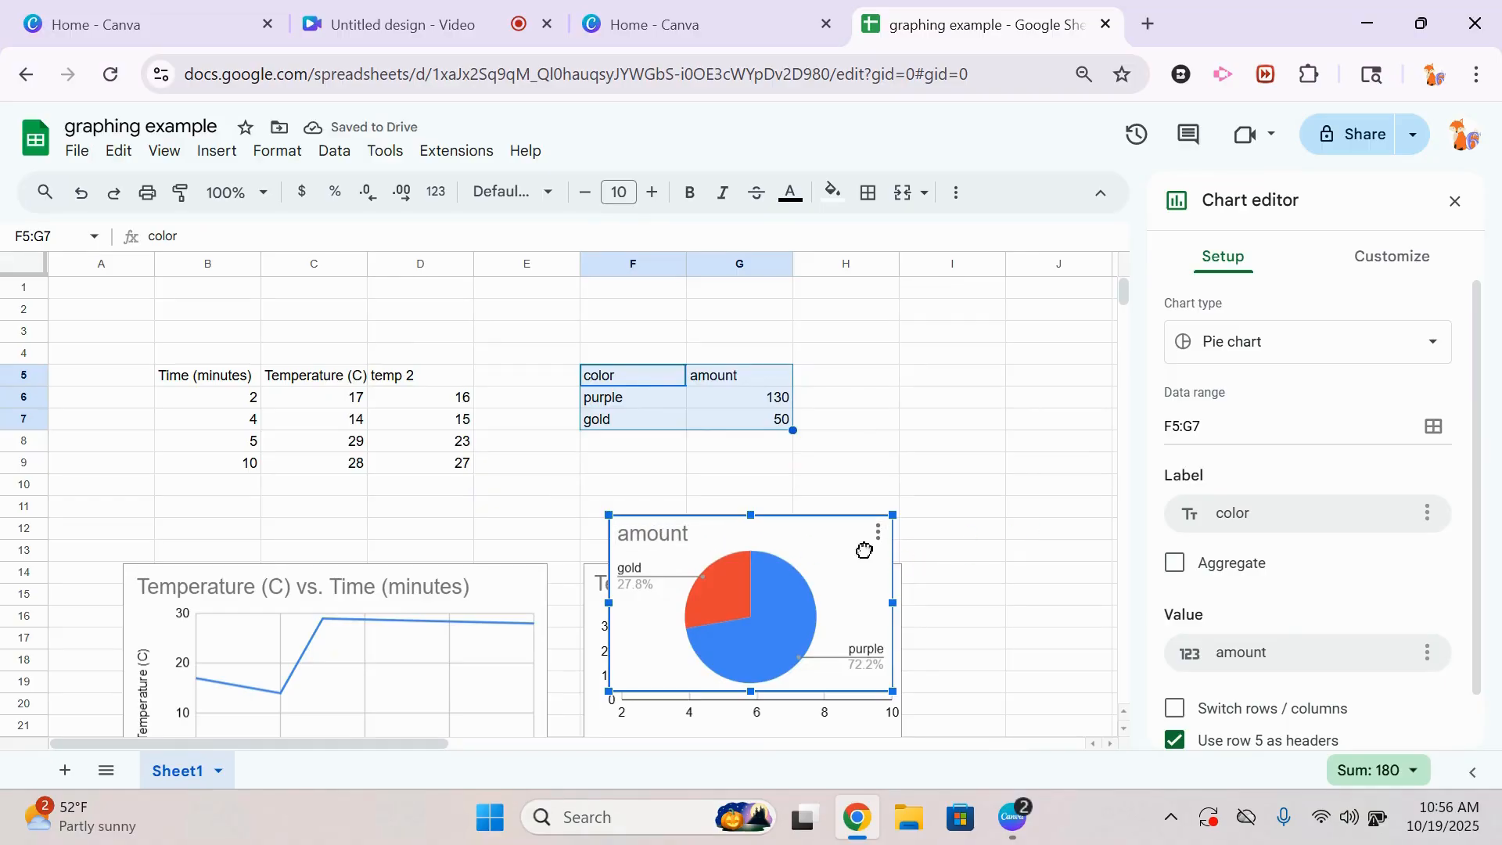
left_click_drag(859, 557, 1066, 321)
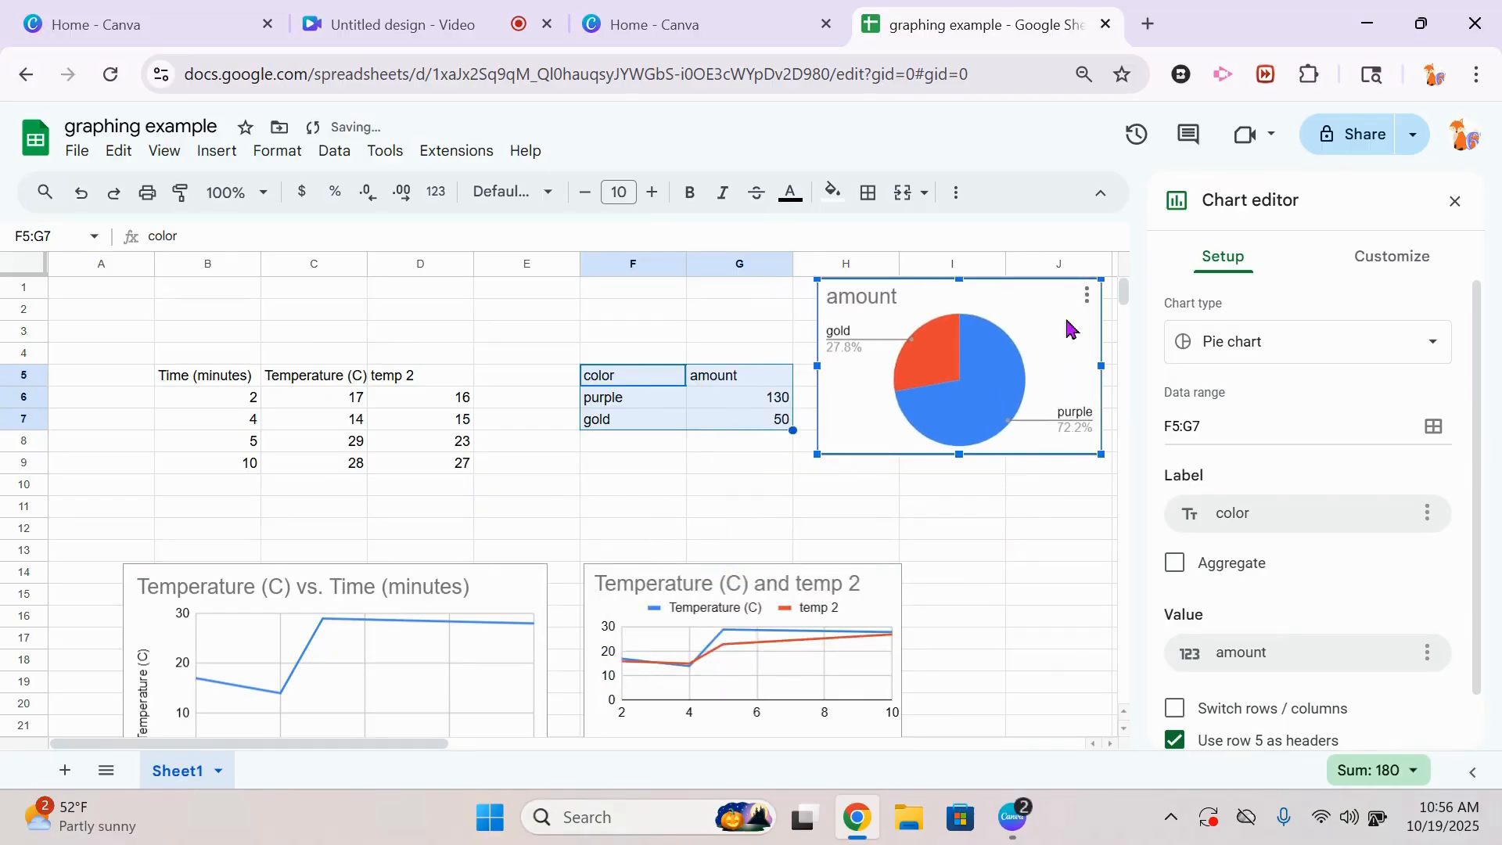
- Change the amount chart to a column chart and finally to a horizontal bar chart
left_click(1260, 360)
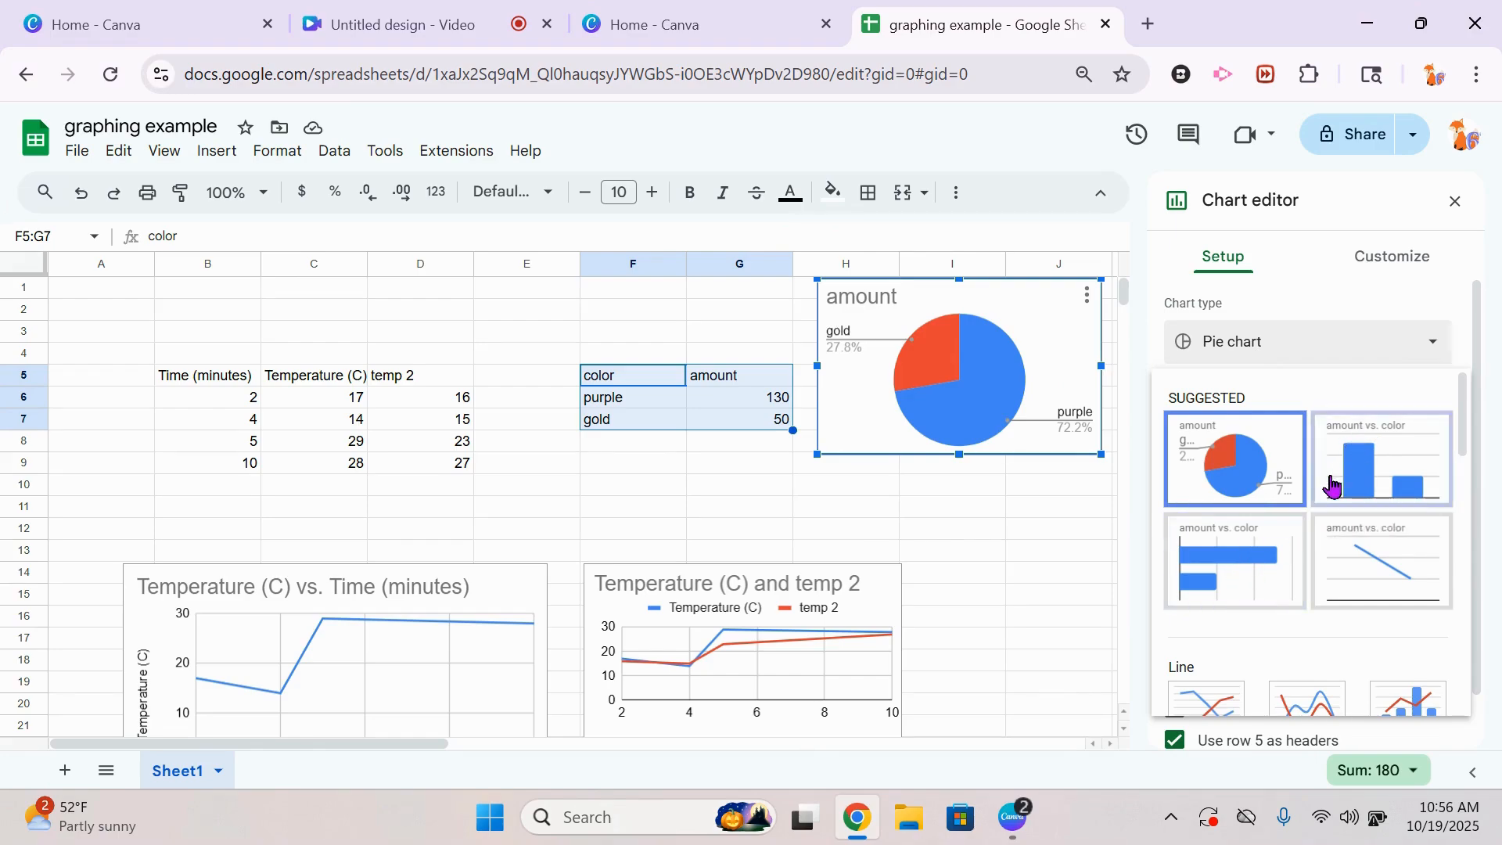
left_click(1333, 486)
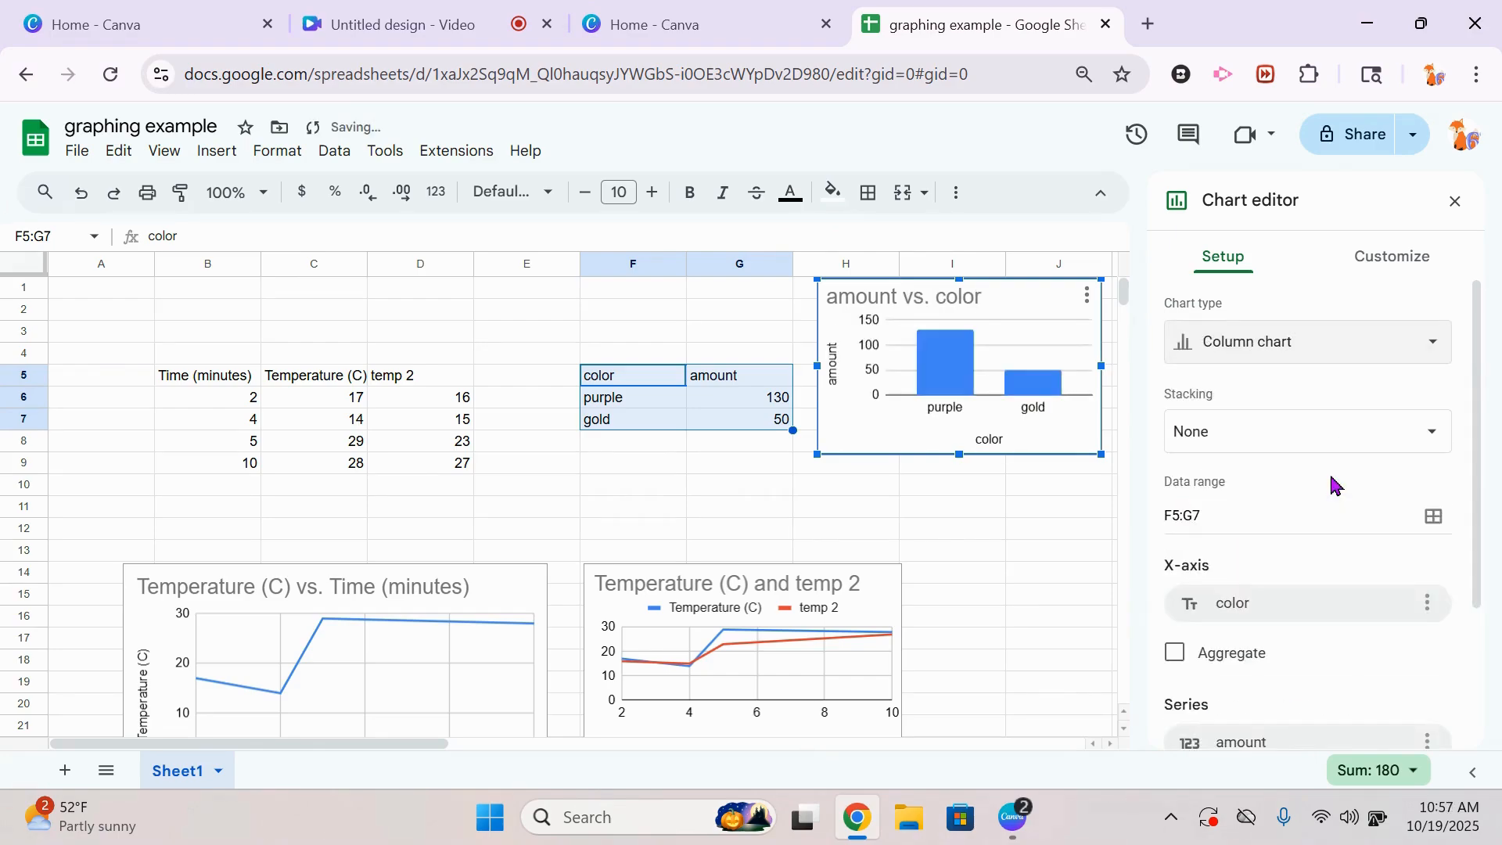
left_click(1311, 366)
left_click(1279, 547)
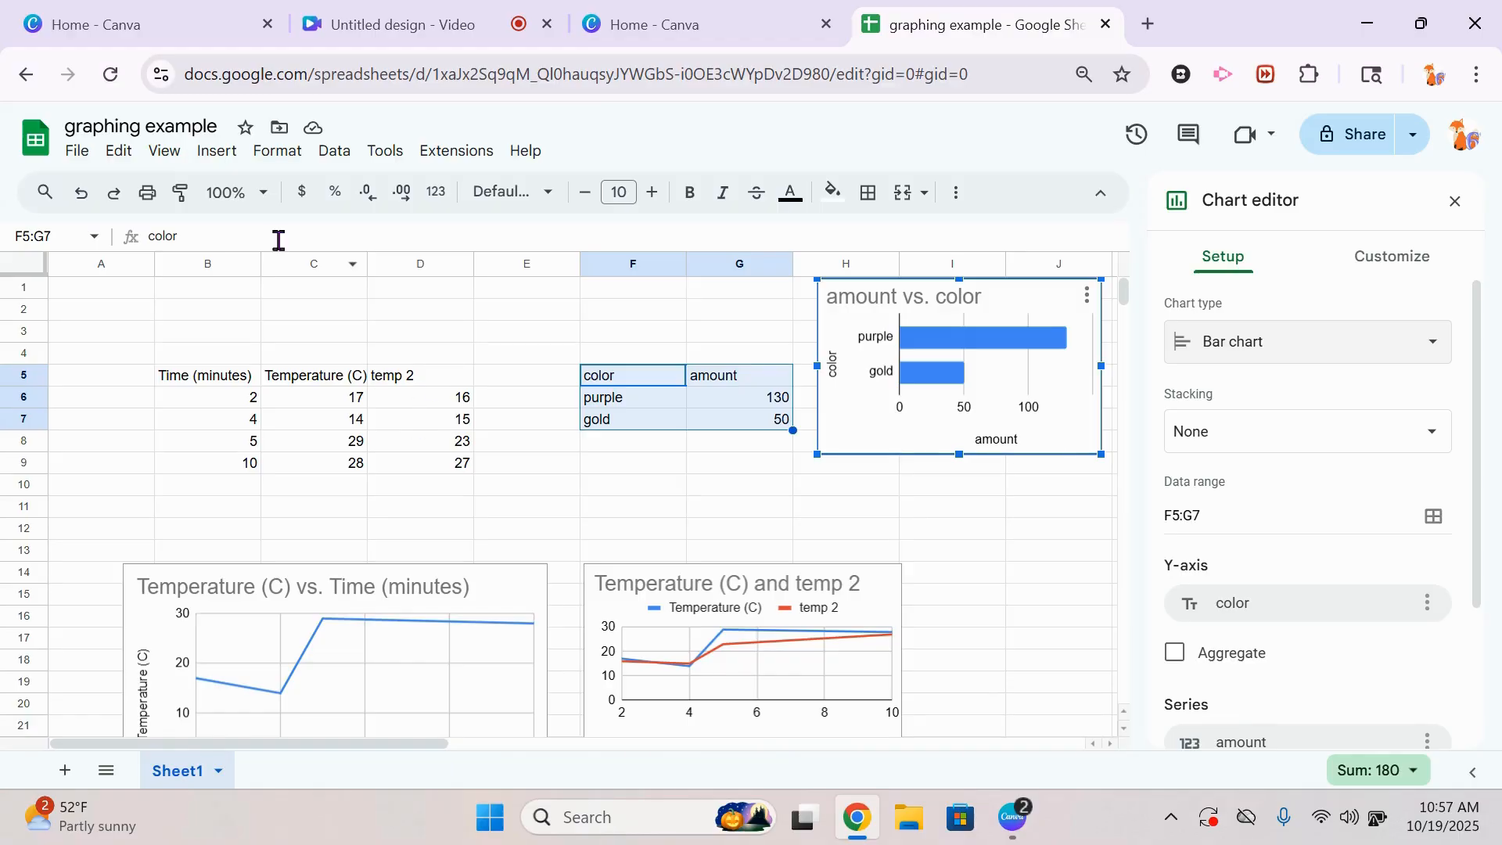
- Bring up the list of objects that can be inserted into the spreadsheet
left_click(217, 160)
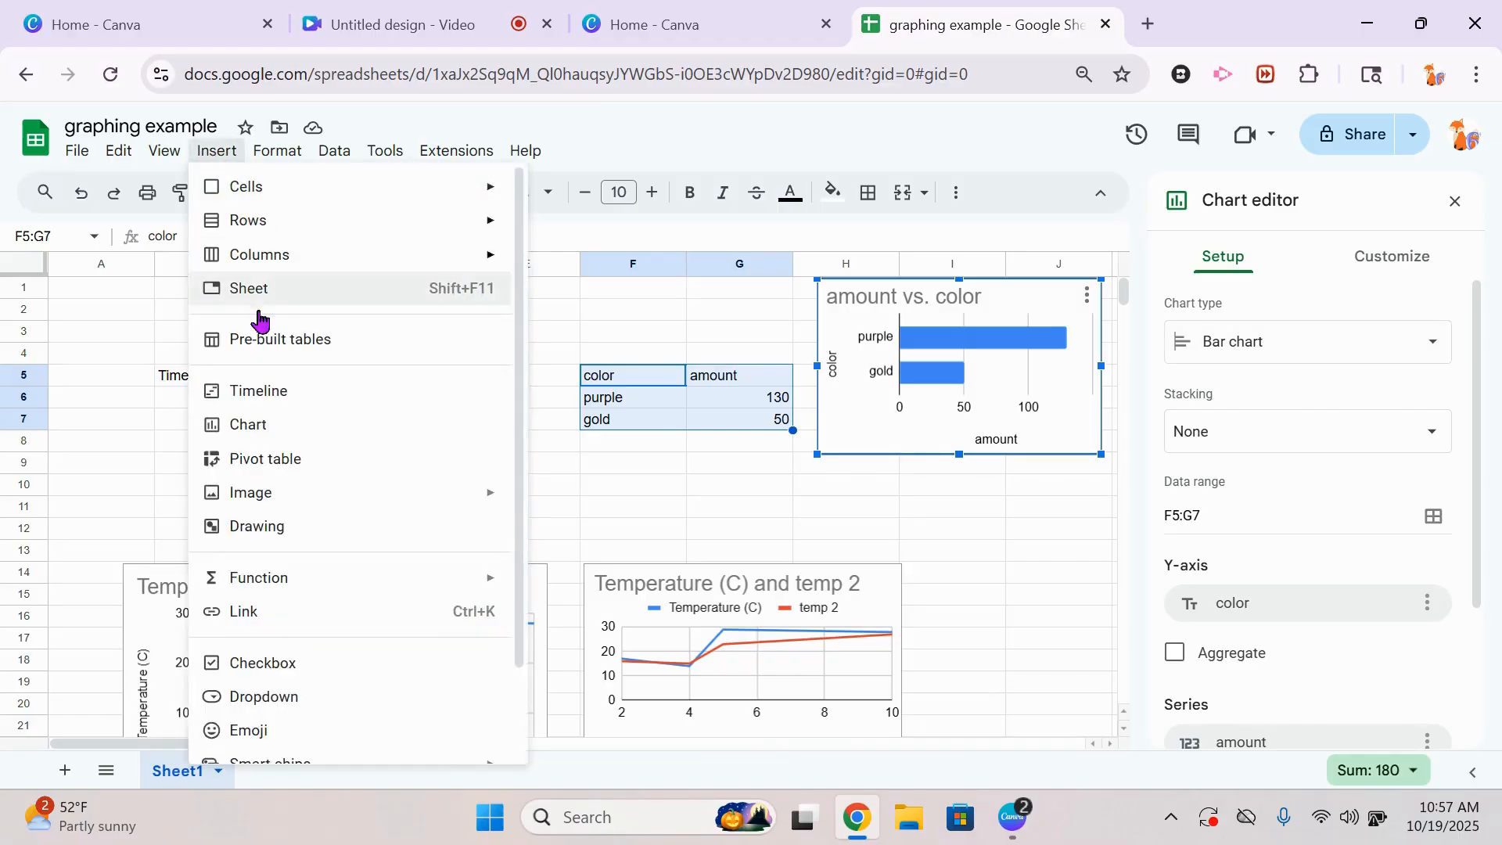